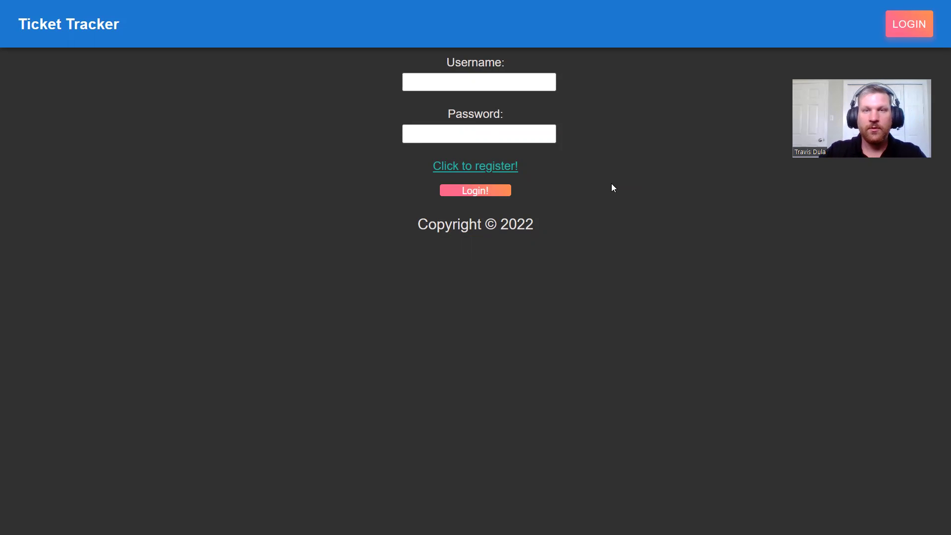
Step: Log in with the moderator's username and password to reach the ticket dashboard
left_click(406, 79)
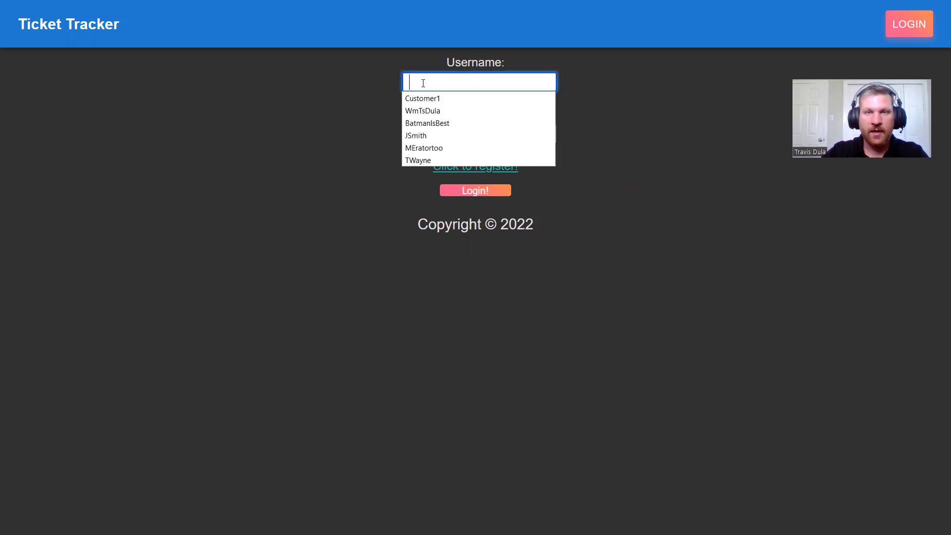
type("M")
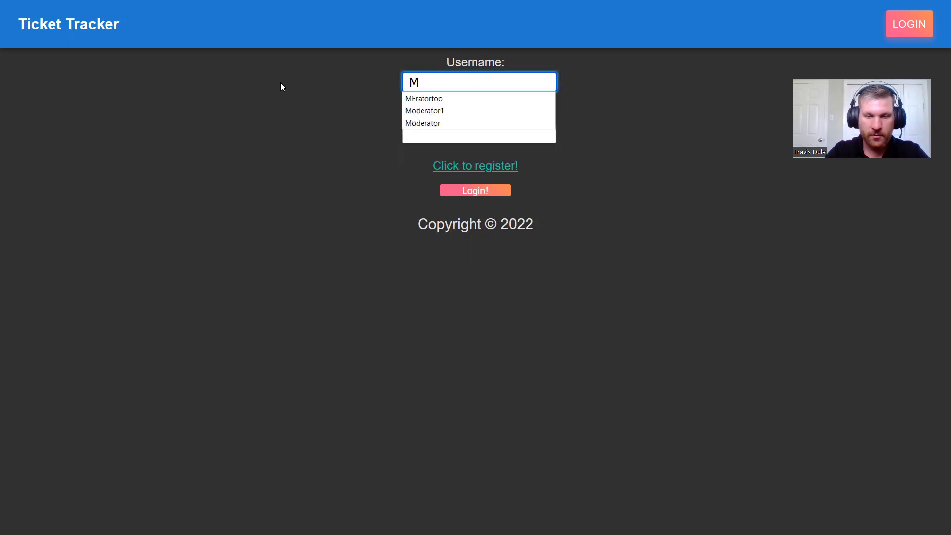
type("Robert")
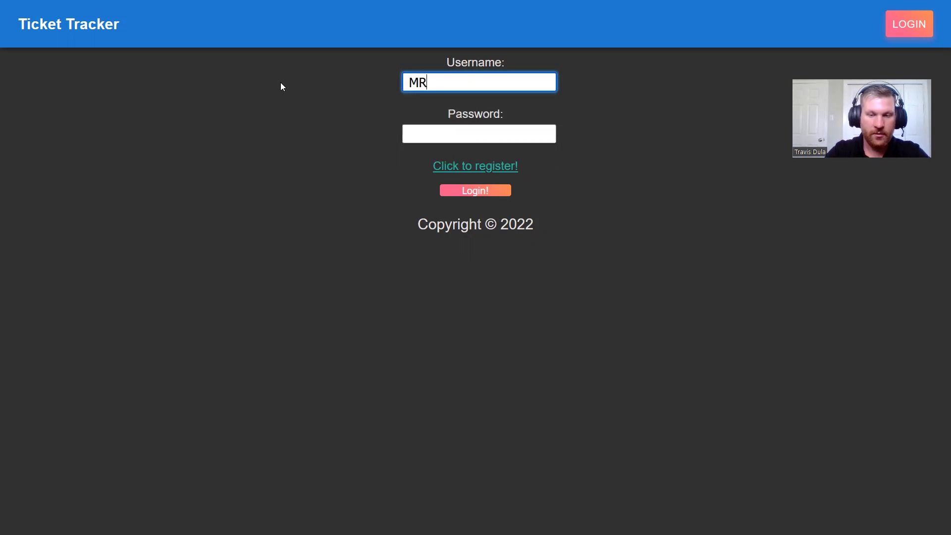
left_click(478, 133)
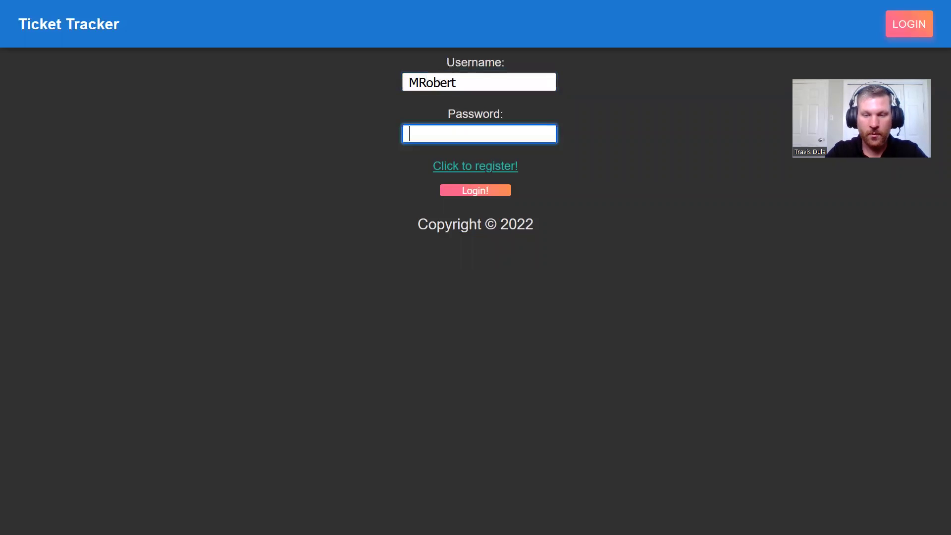
type("password1@")
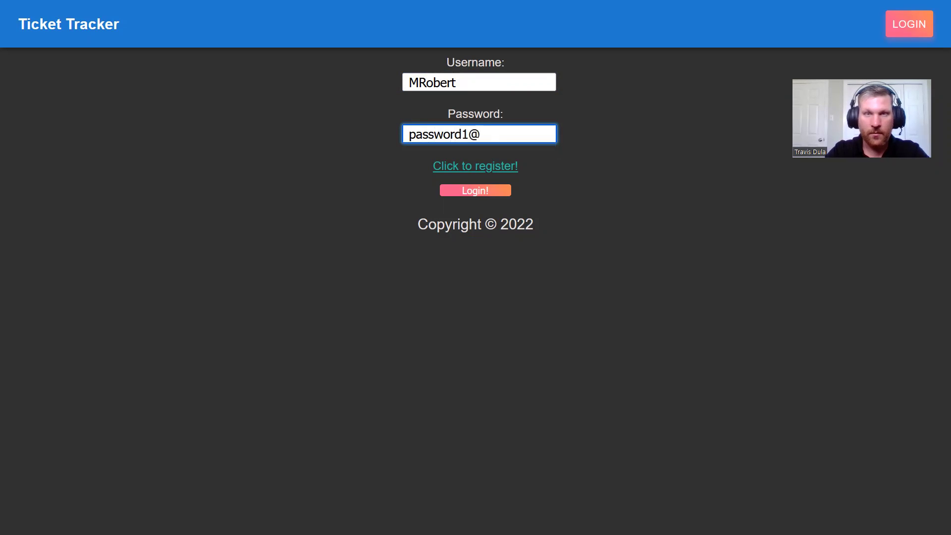
key("Return")
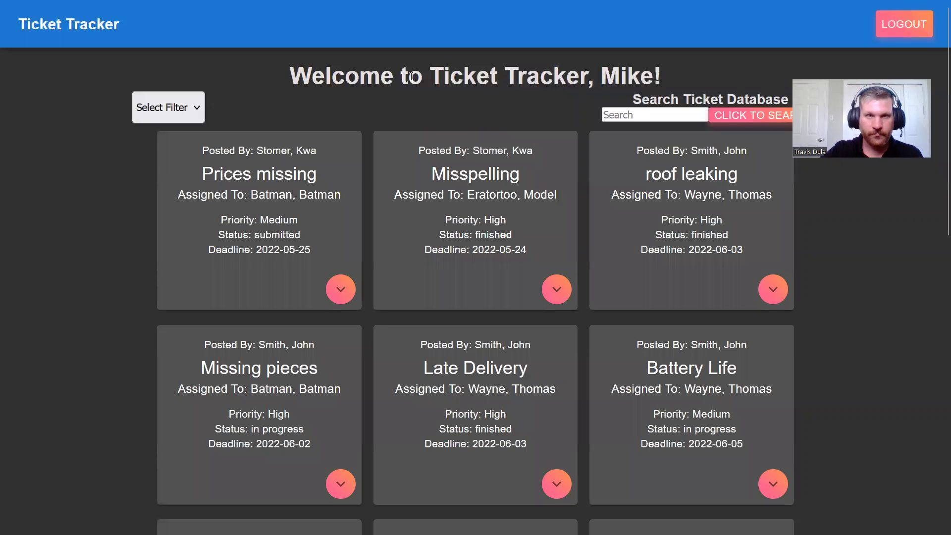
left_click_drag(291, 75, 586, 73)
left_click(586, 73)
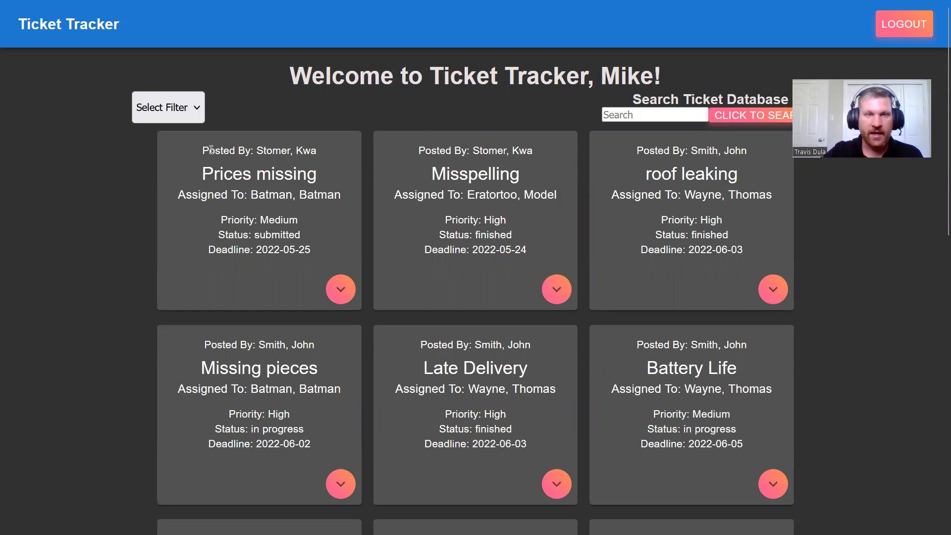
left_click_drag(212, 150, 283, 154)
left_click(284, 154)
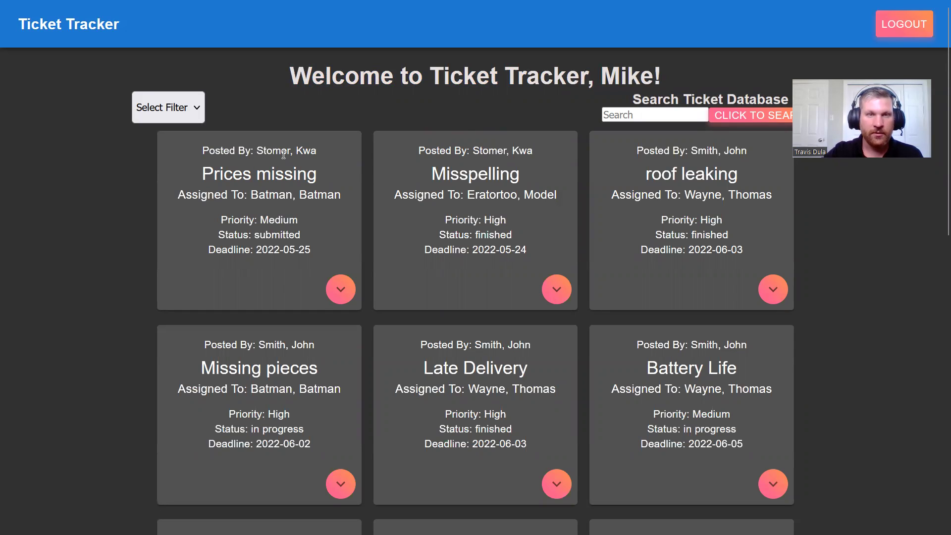
left_click_drag(224, 174, 293, 176)
left_click(293, 177)
left_click_drag(198, 194, 275, 252)
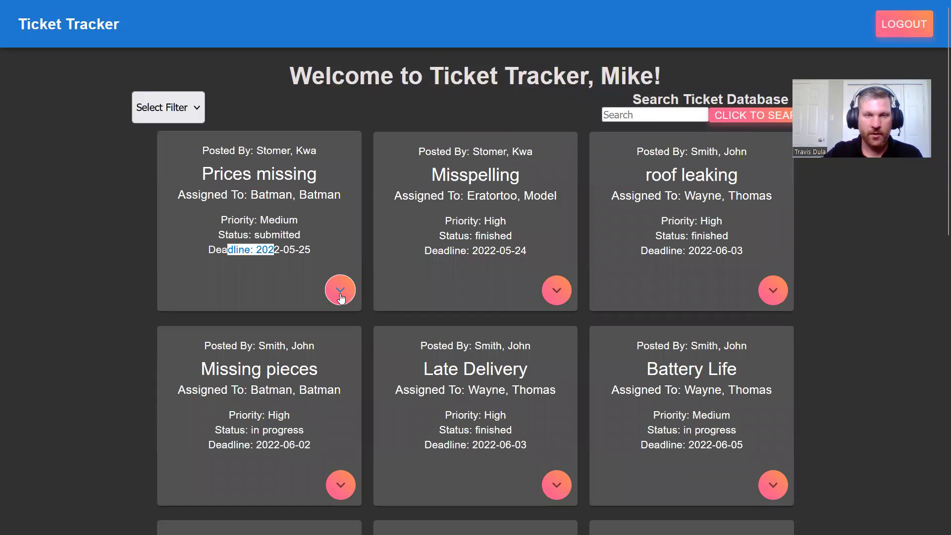
left_click(341, 294)
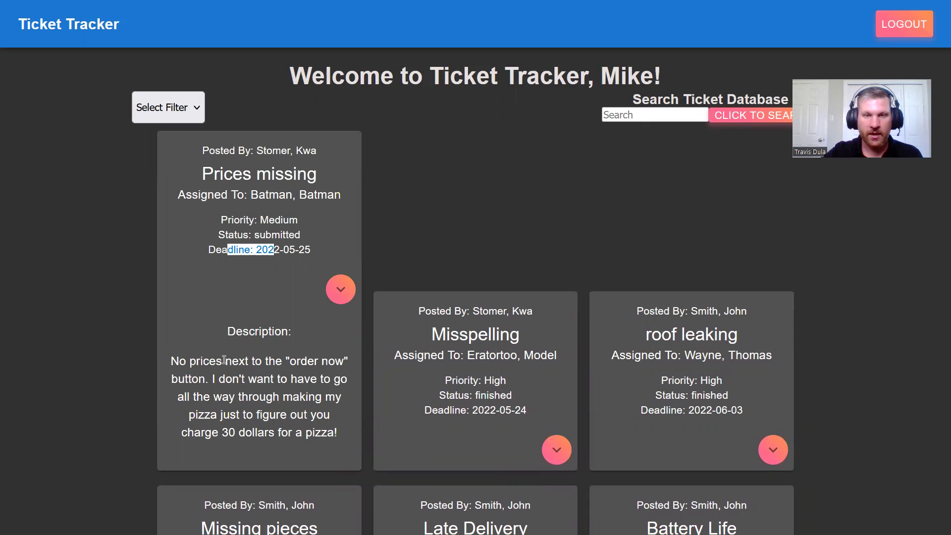
left_click(339, 289)
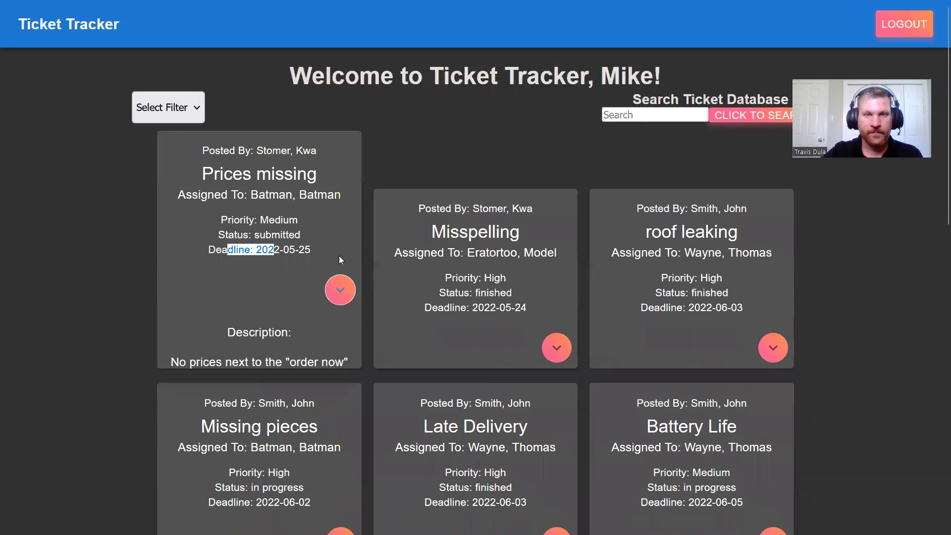
left_click(369, 141)
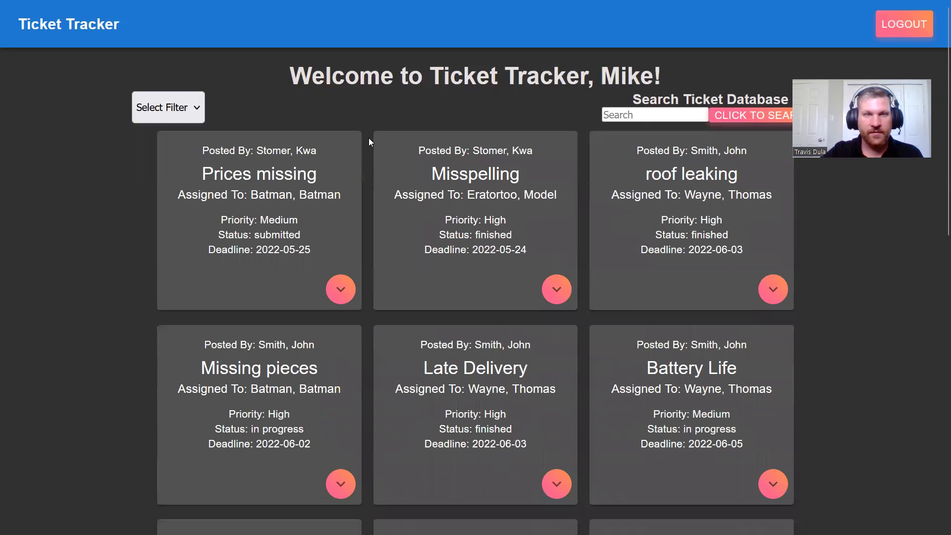
left_click(193, 111)
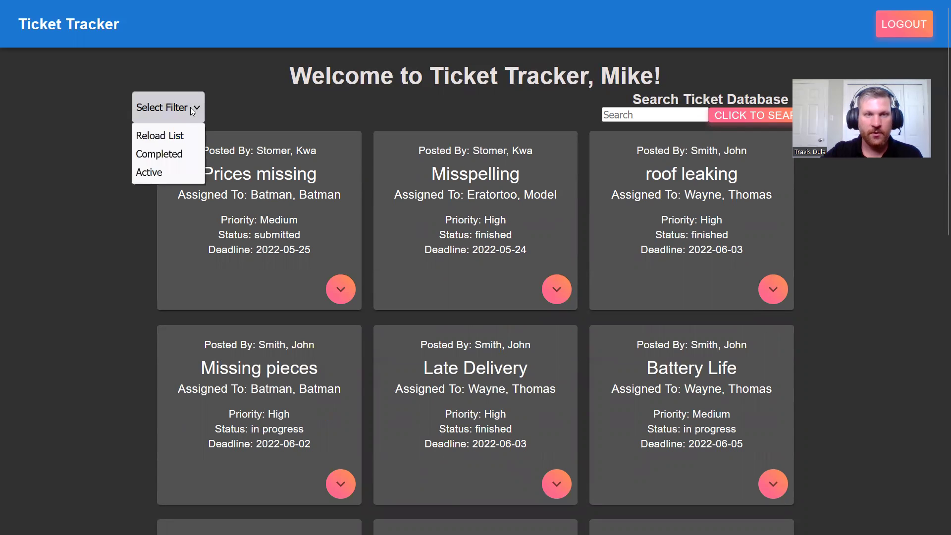
left_click(175, 155)
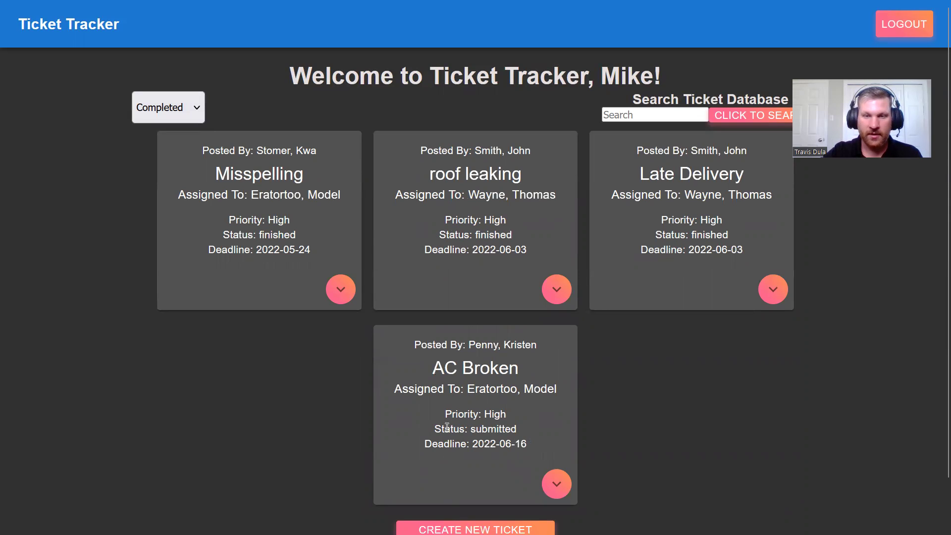
left_click_drag(444, 428, 482, 428)
left_click(497, 429)
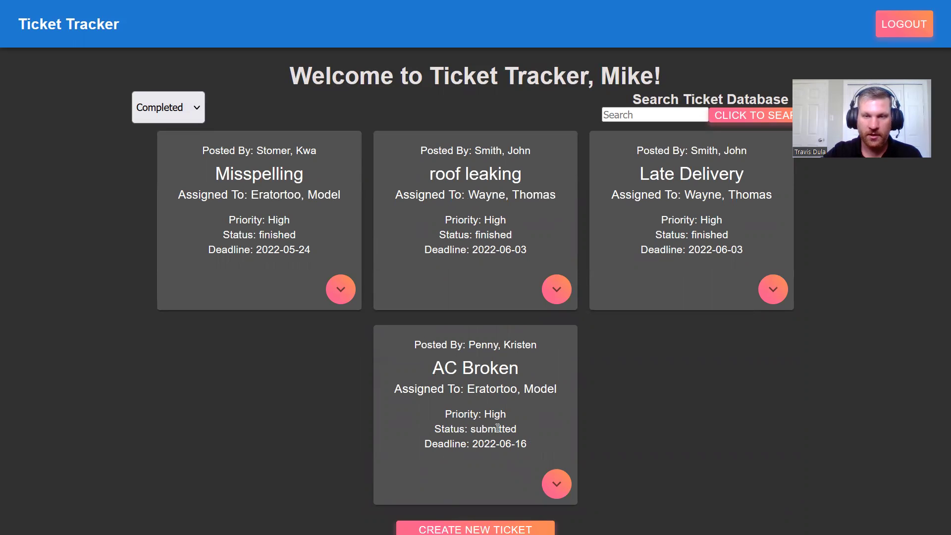
left_click_drag(497, 429, 459, 428)
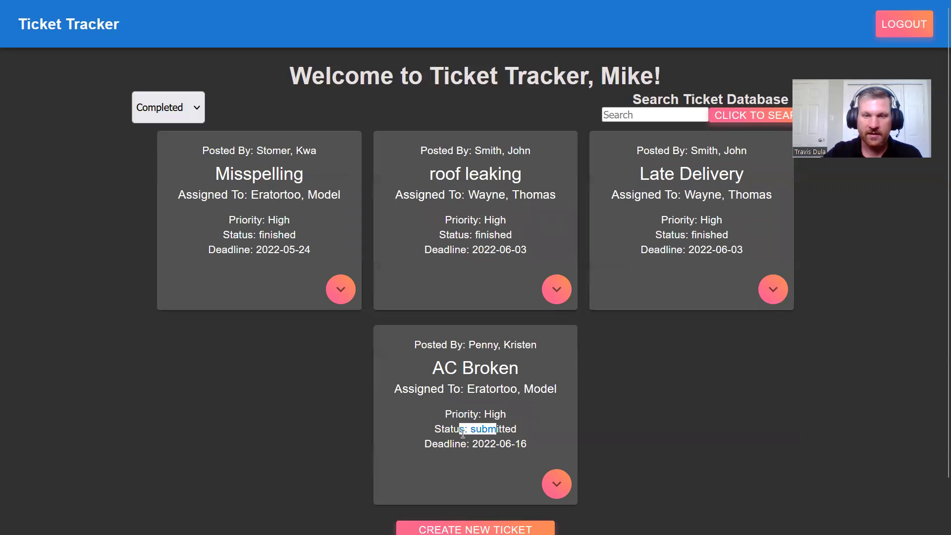
left_click(496, 431)
left_click_drag(496, 431, 467, 432)
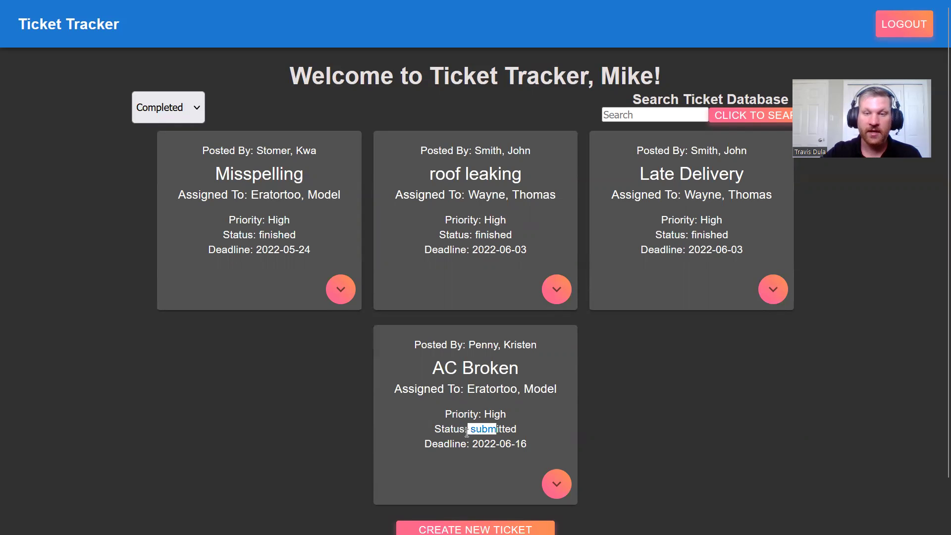
left_click(196, 118)
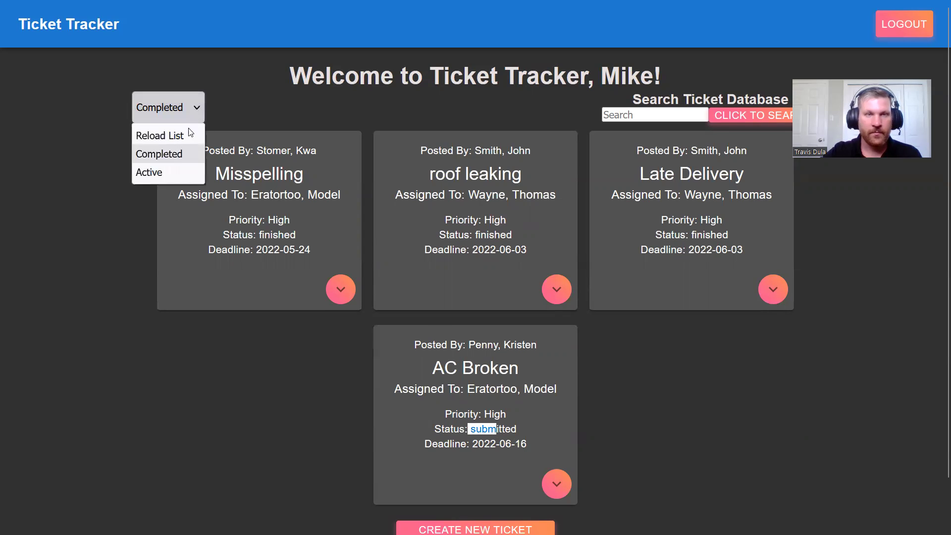
left_click(187, 133)
left_click(174, 104)
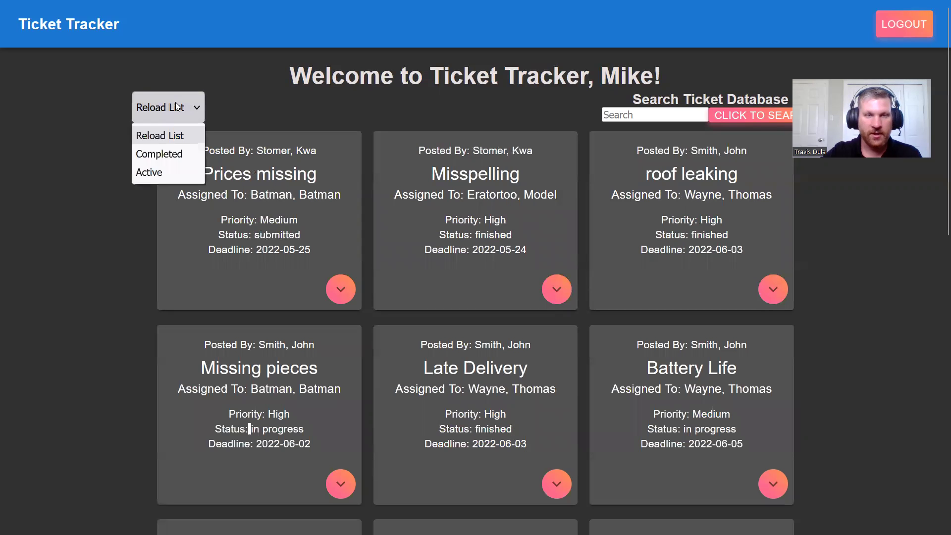
left_click(164, 177)
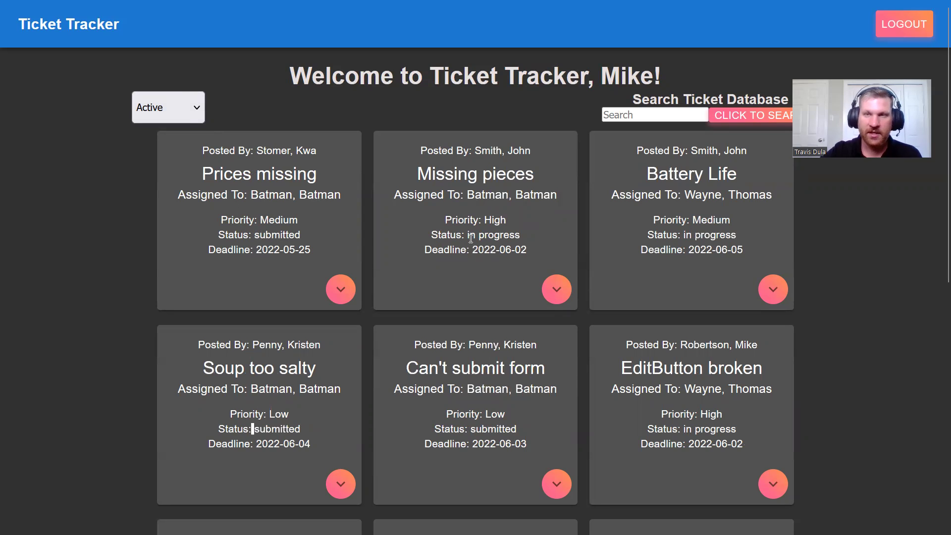
left_click(196, 101)
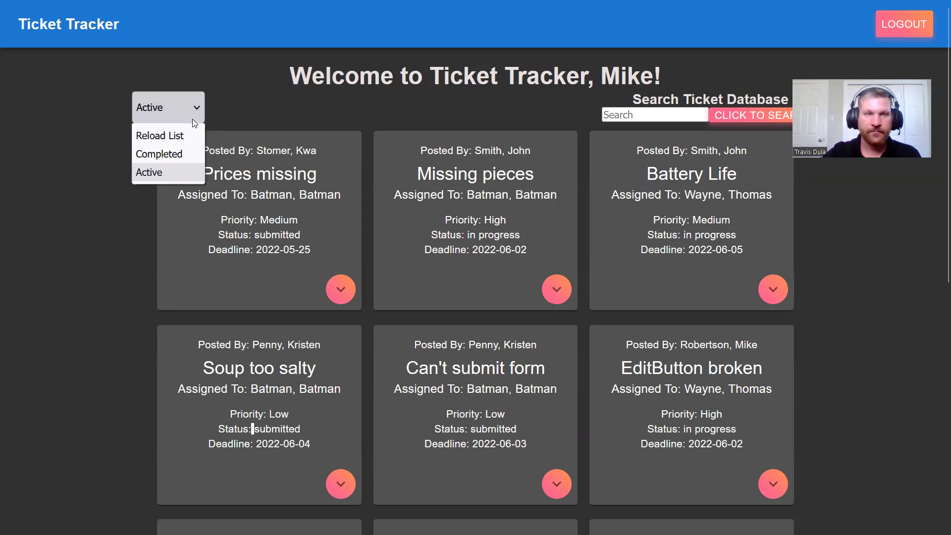
left_click(181, 139)
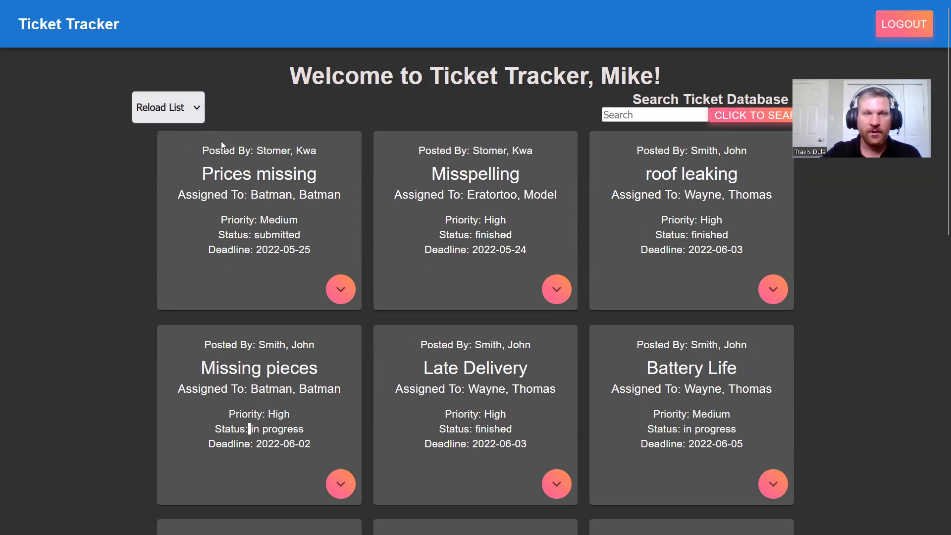
Step: Search the ticket database for 'miss' to list the five matching tickets
left_click(632, 112)
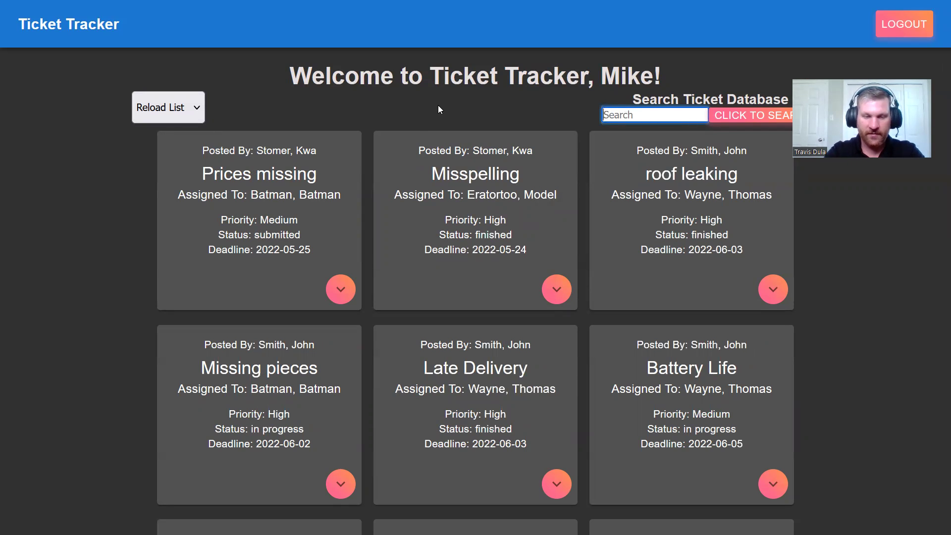
type("m")
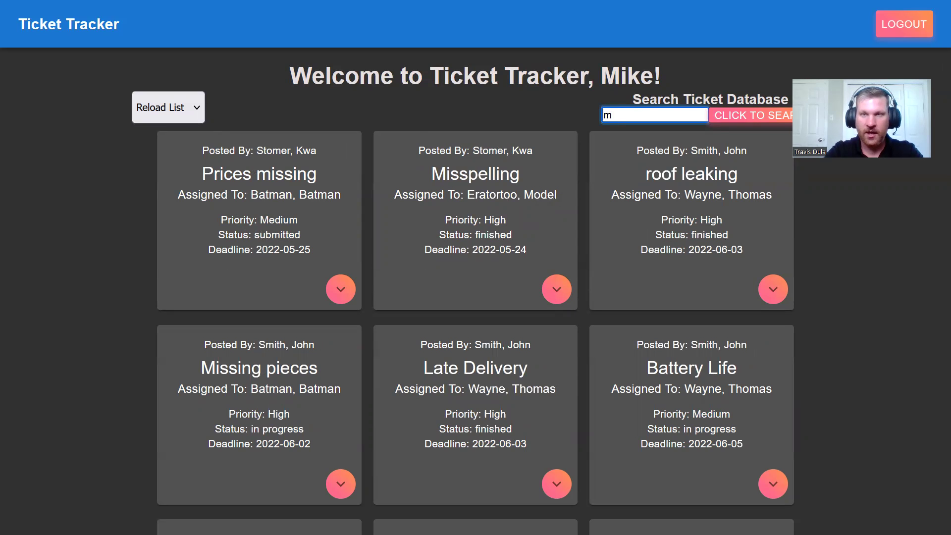
type("iss")
key("Return")
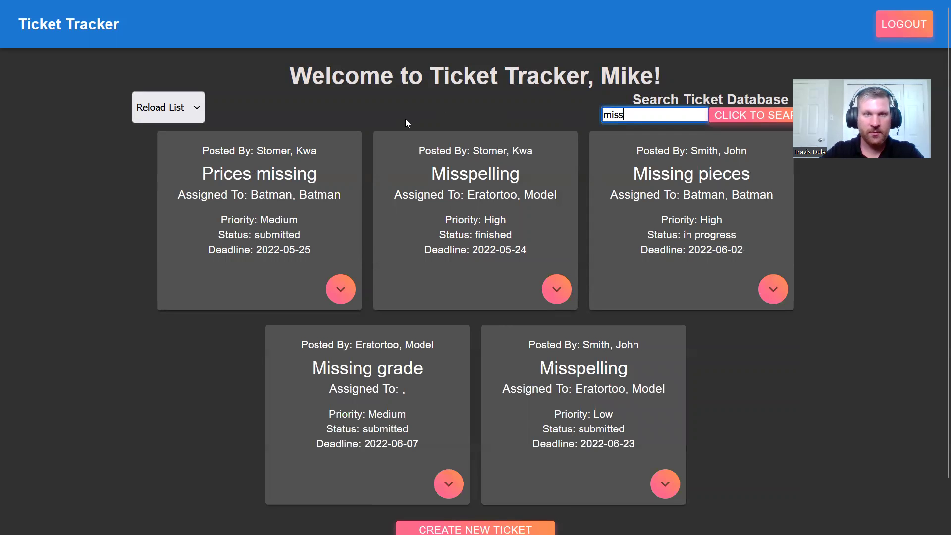
left_click_drag(232, 173, 261, 173)
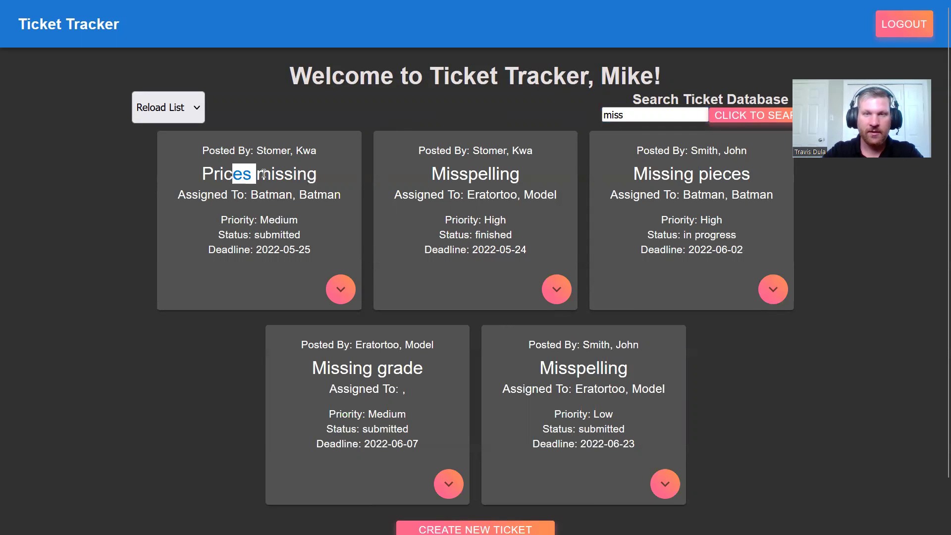
left_click(262, 172)
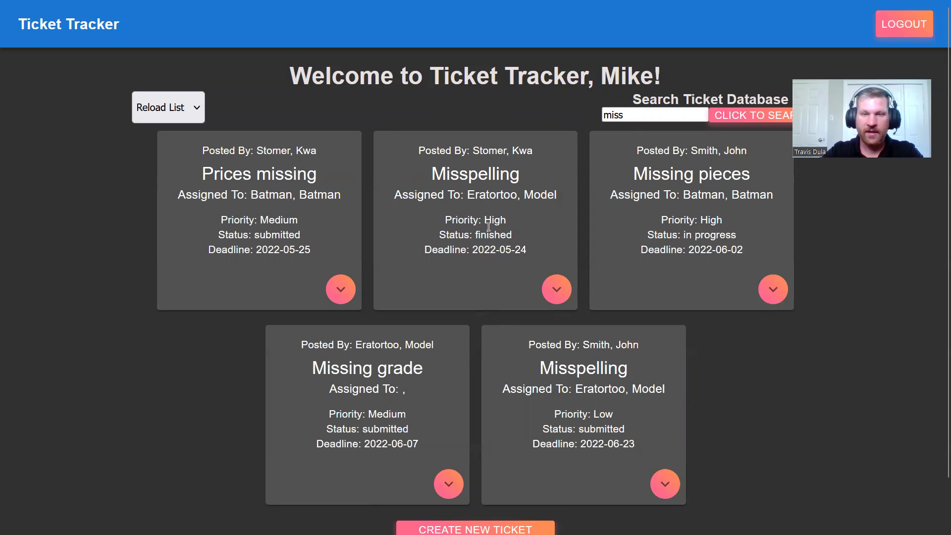
Step: Start a new ticket and name it 'Missing drink'
scroll(490, 199, "down", 1)
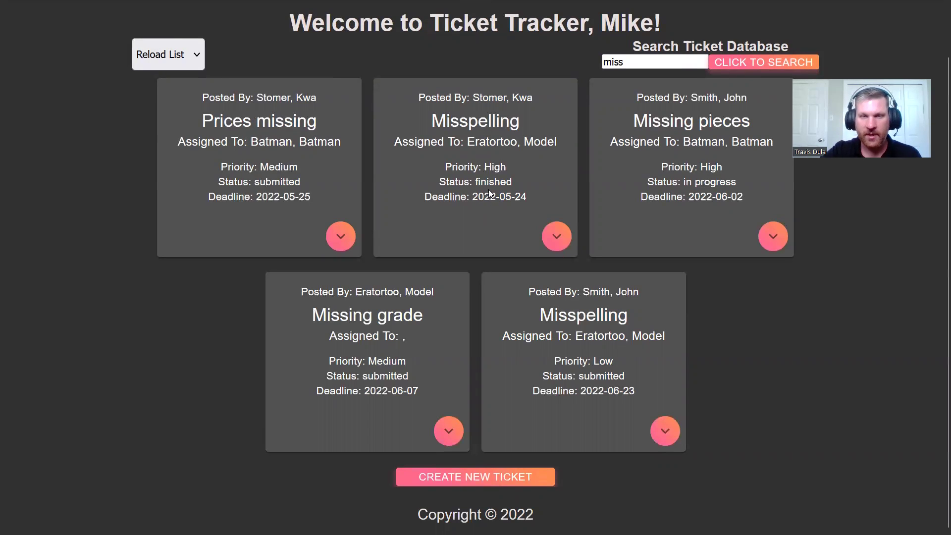
left_click(468, 475)
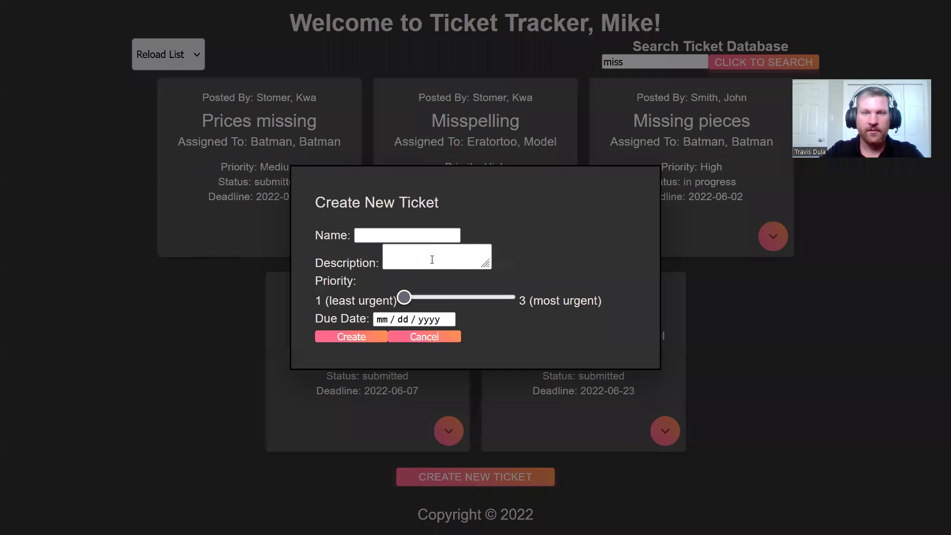
left_click(424, 235)
type("Misi")
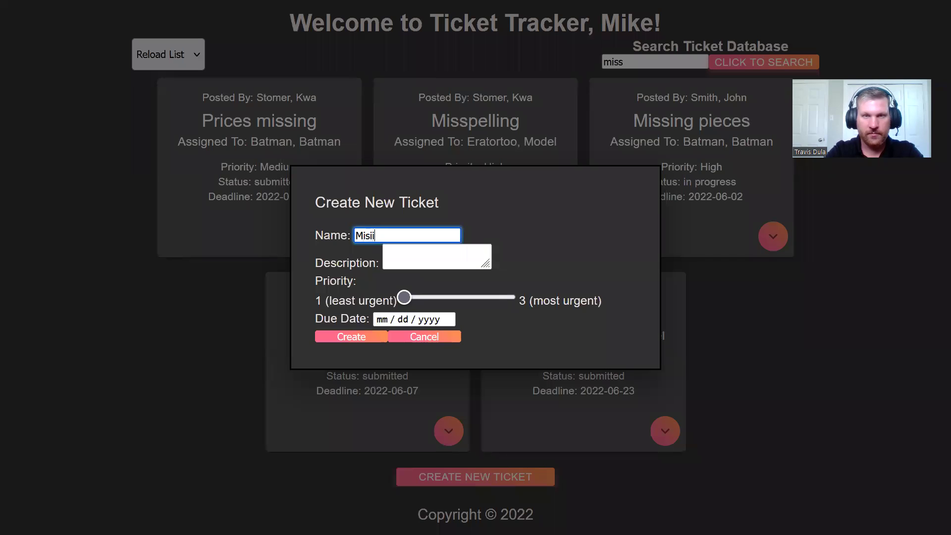
type("drink")
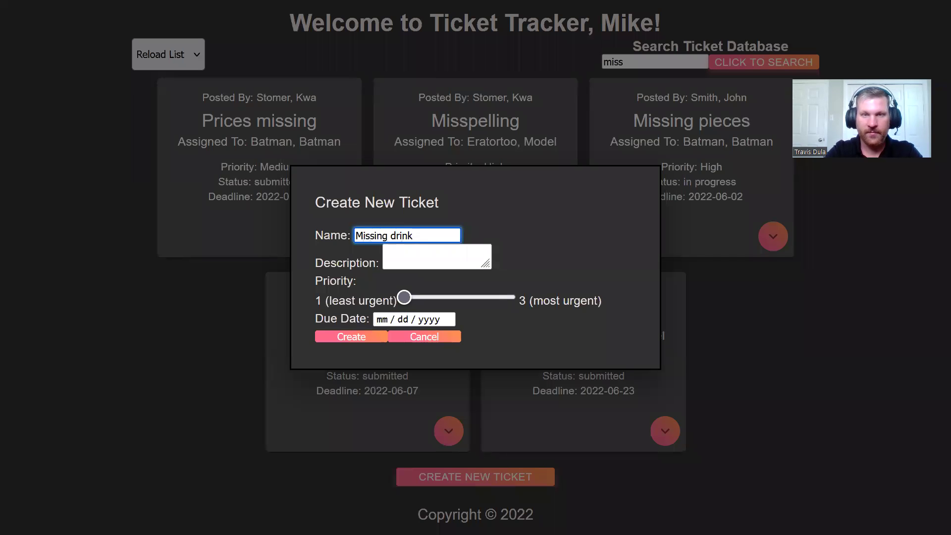
Step: Describe it as 'forgot drink when delivering food', with medium priority, due 06/07/2022
left_click(435, 256)
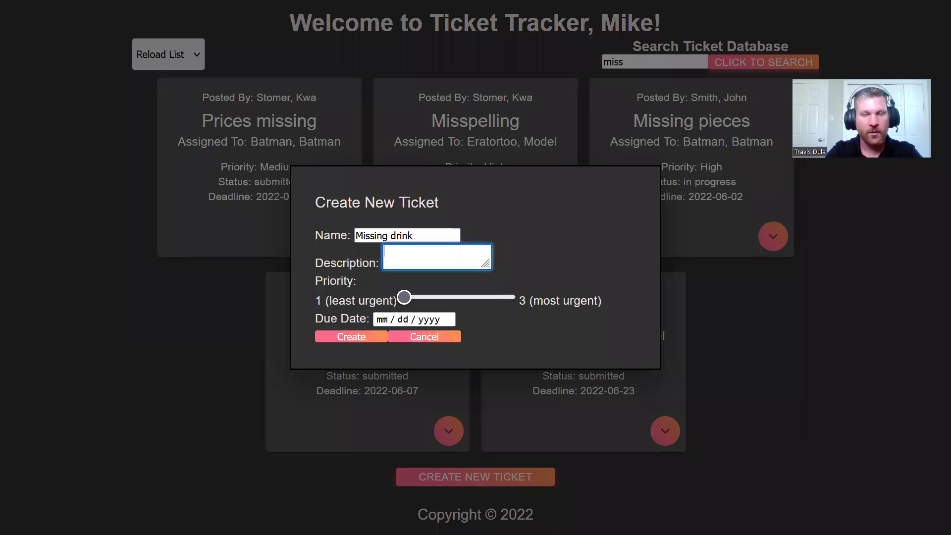
type("fo")
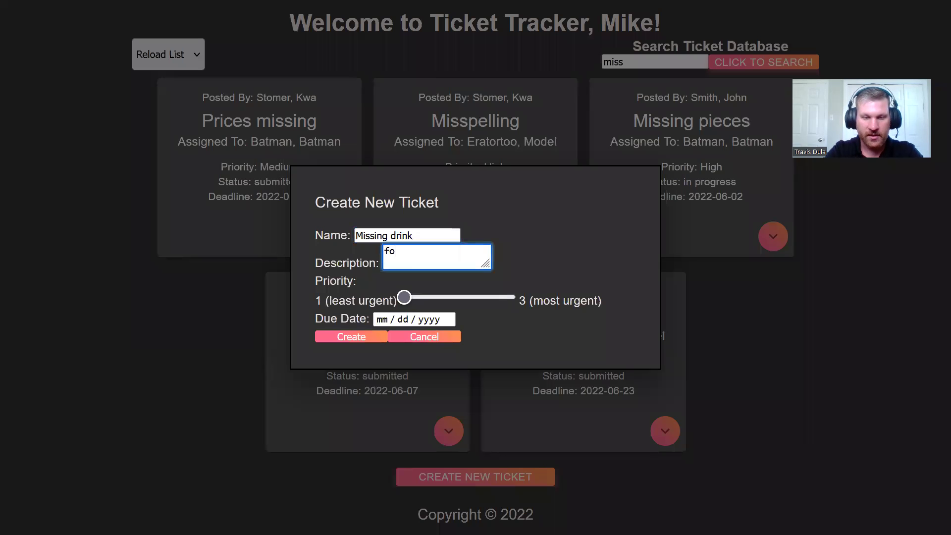
type("rgot drin")
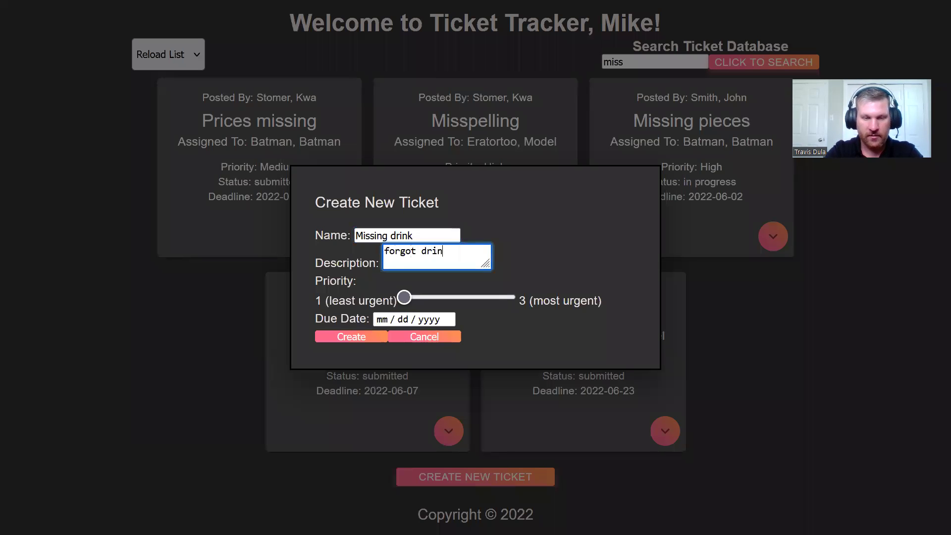
type("k when delive")
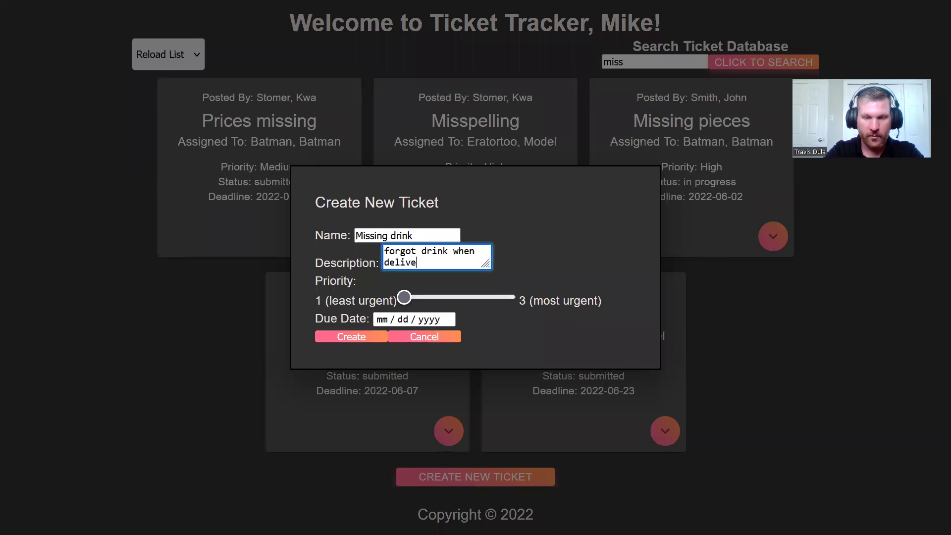
type("ring food")
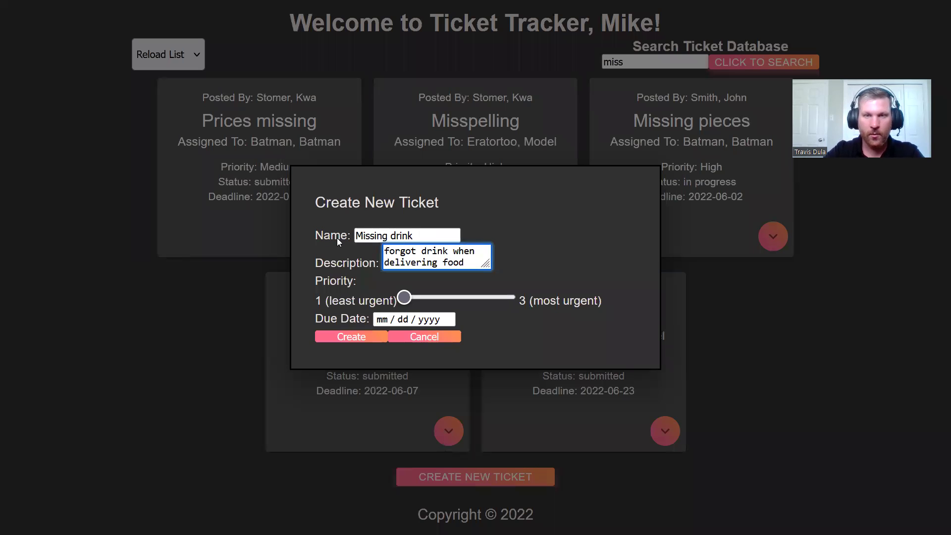
left_click(458, 297)
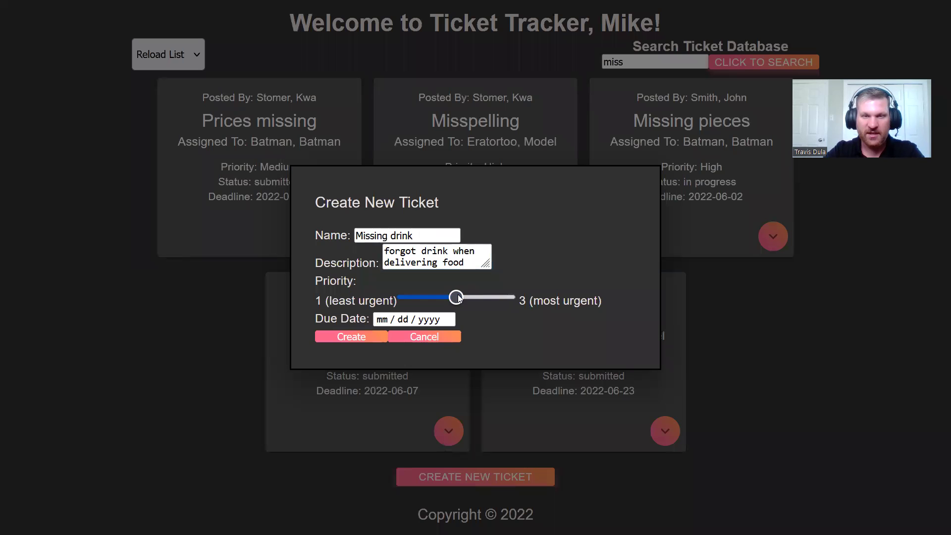
left_click(434, 319)
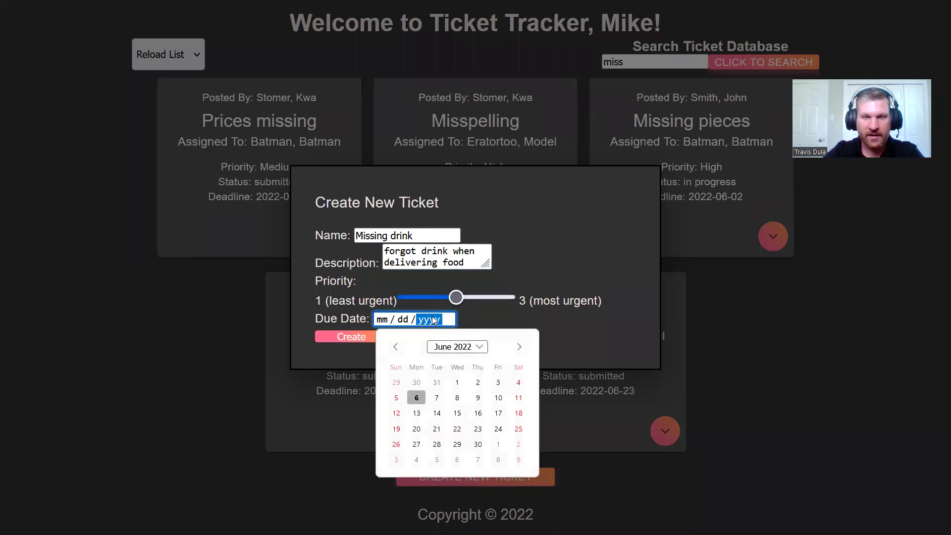
left_click(436, 398)
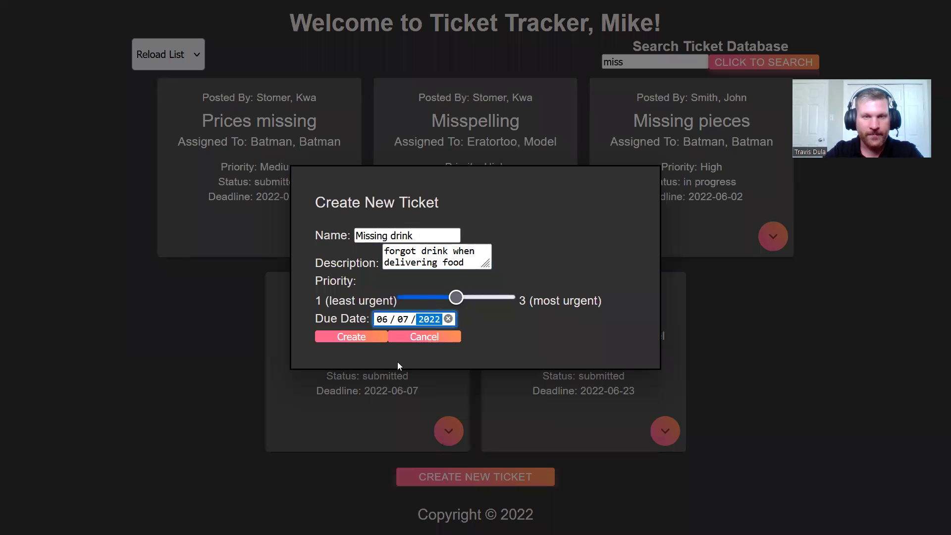
Step: Create the Missing drink ticket and confirm it is listed with no assignee, due 2022-06-07
left_click(352, 337)
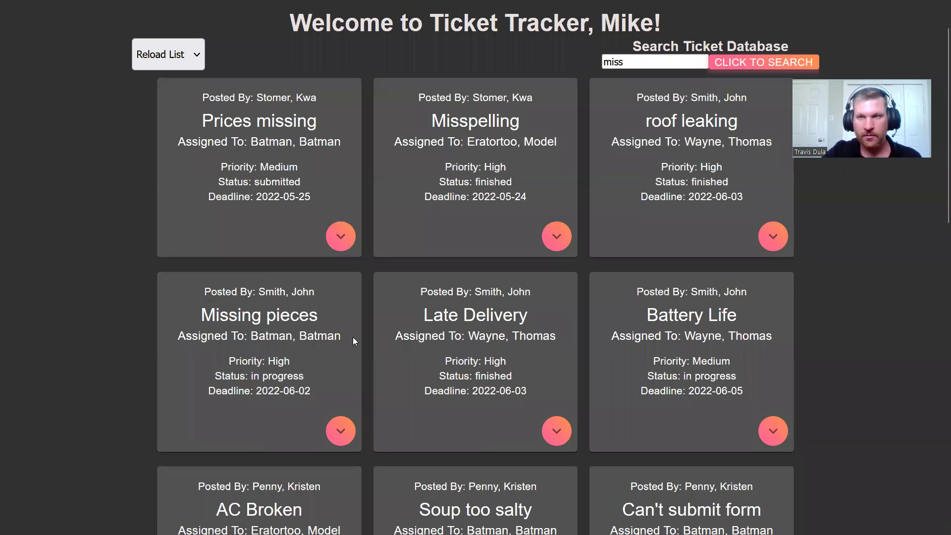
scroll(389, 299, "down", 15)
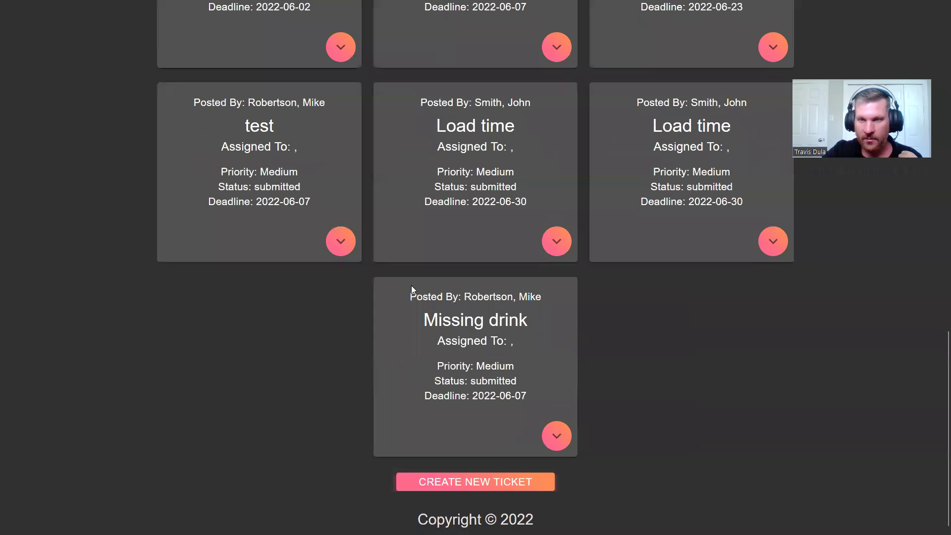
scroll(411, 285, "up", 2)
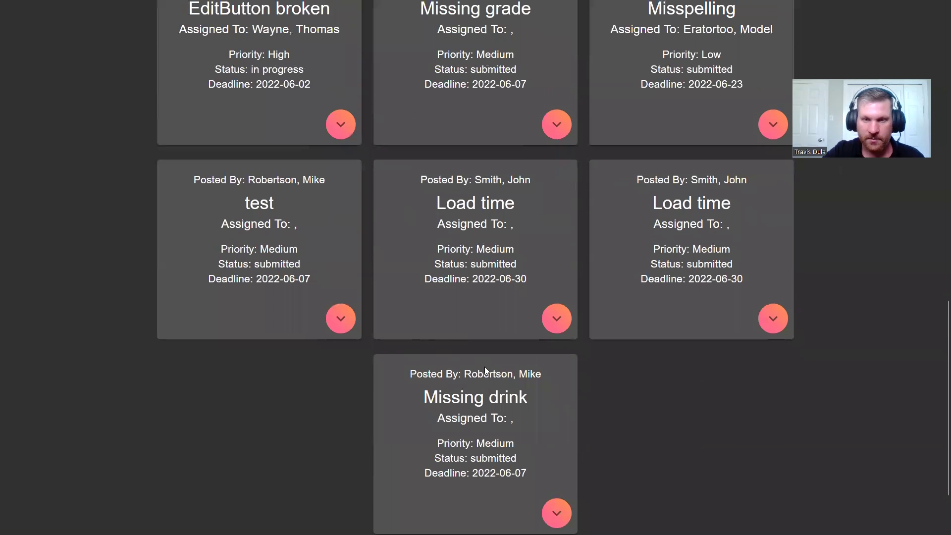
double_click(503, 422)
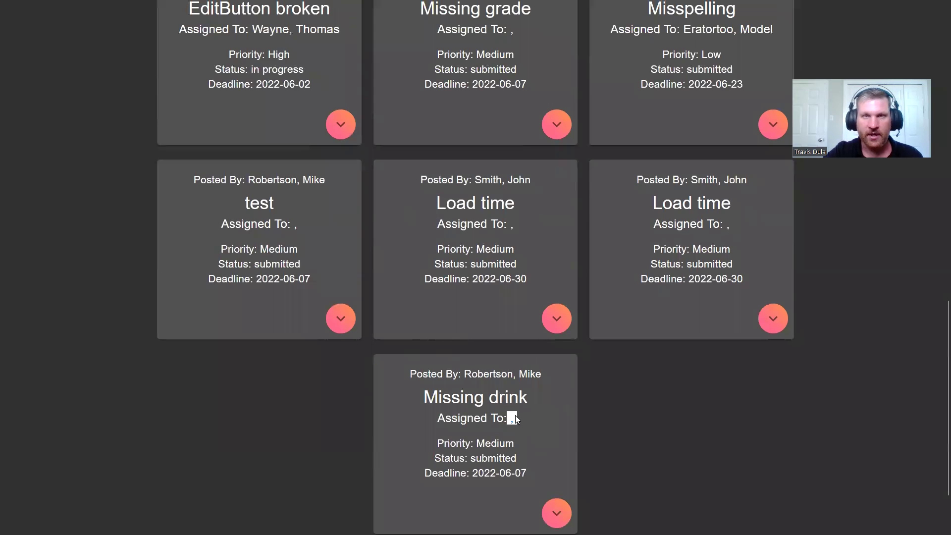
scroll(515, 419, "up", 19)
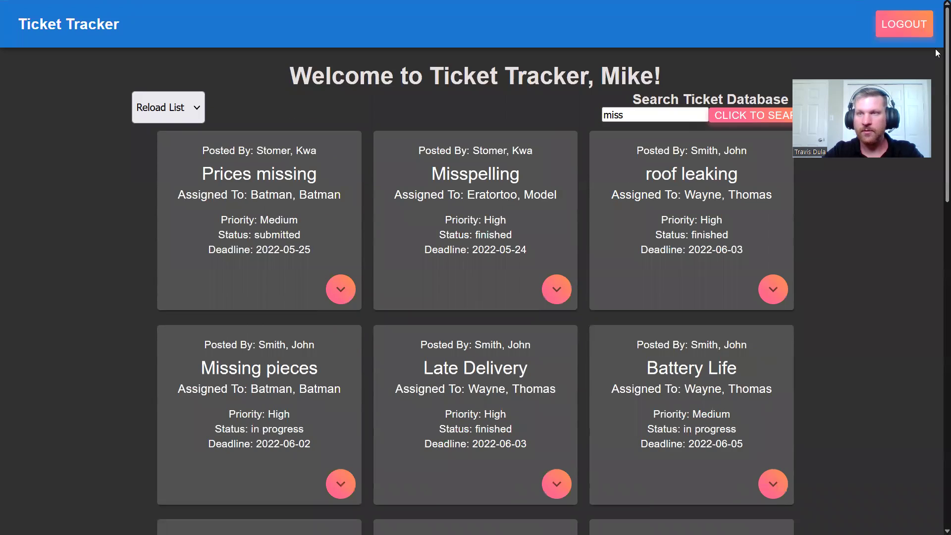
Step: Log out, then log back in with the suggested username and its password
left_click(906, 25)
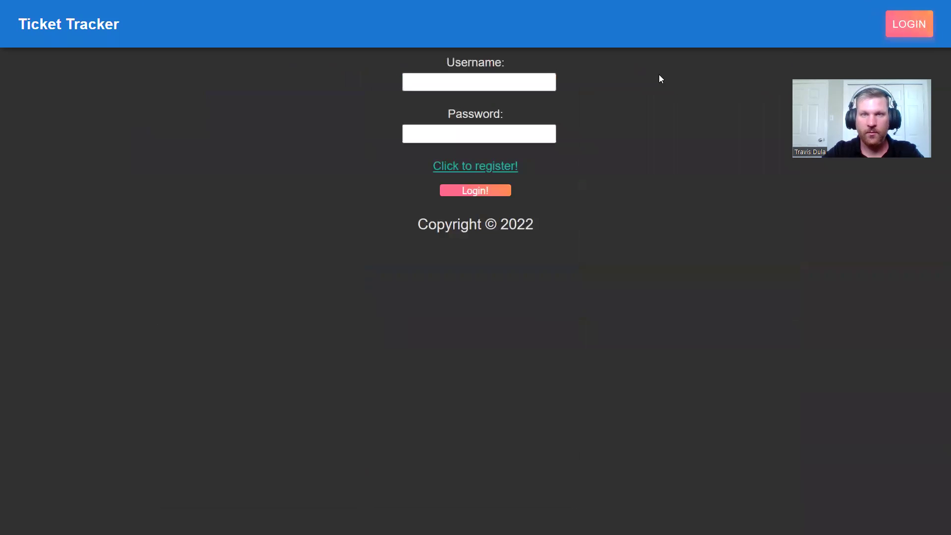
left_click(521, 80)
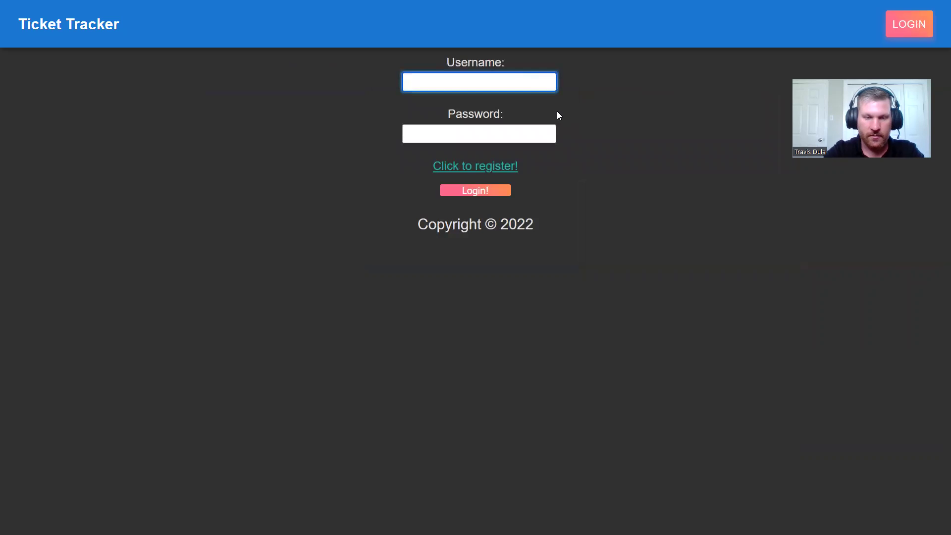
type("T")
key("Down")
key("Tab")
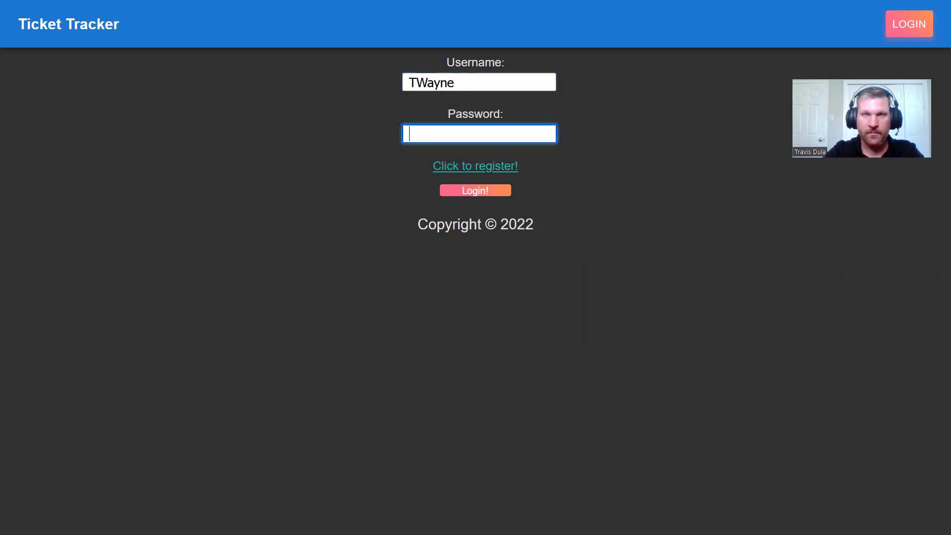
type("passw")
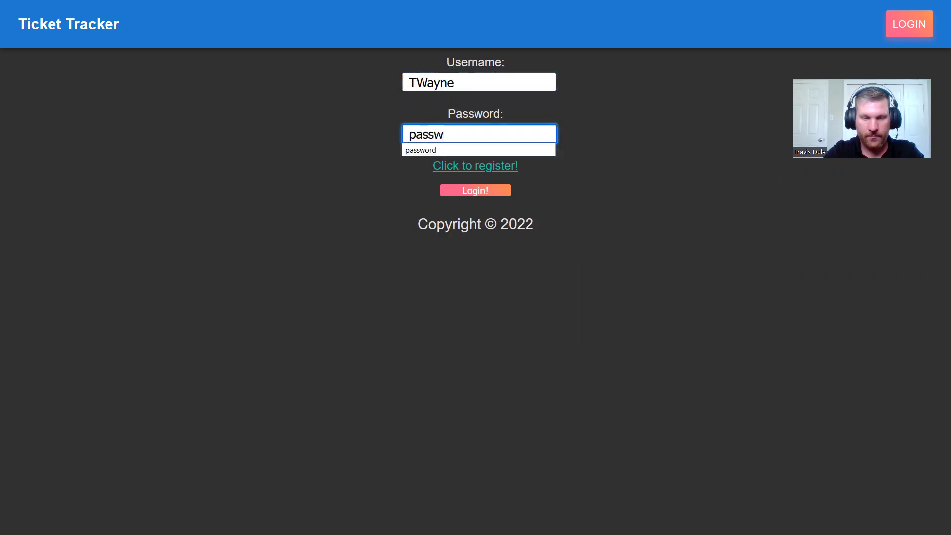
type("ord1@")
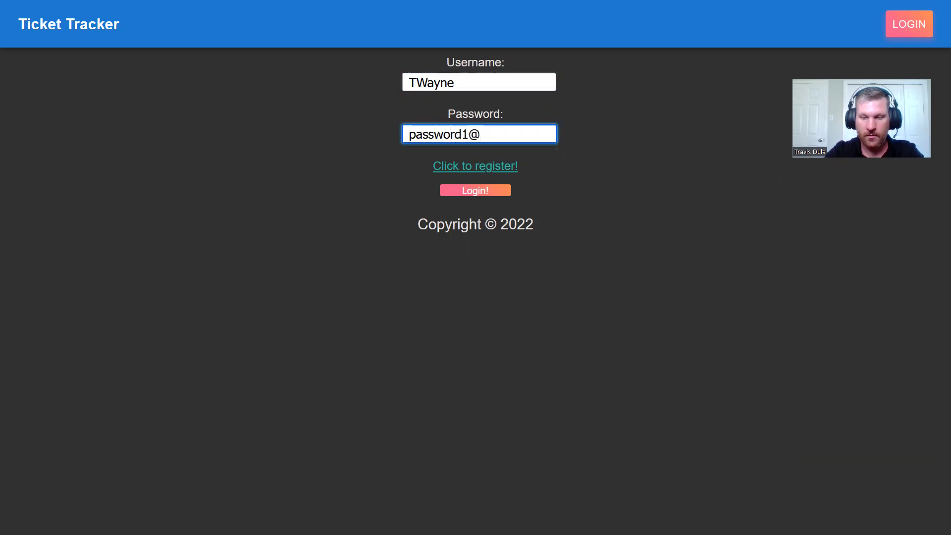
key("Return")
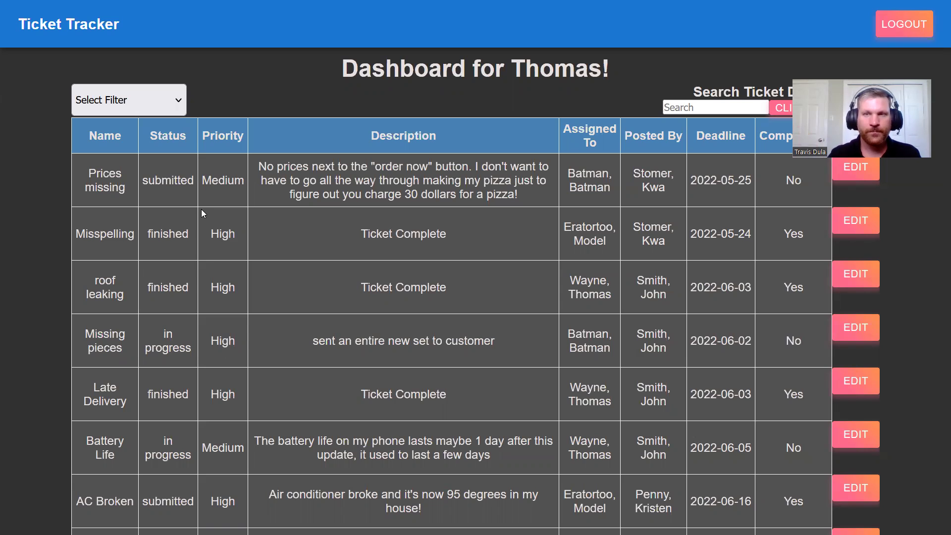
Step: Place the cursor in the Search Ticket Database box on the dashboard
left_click(710, 105)
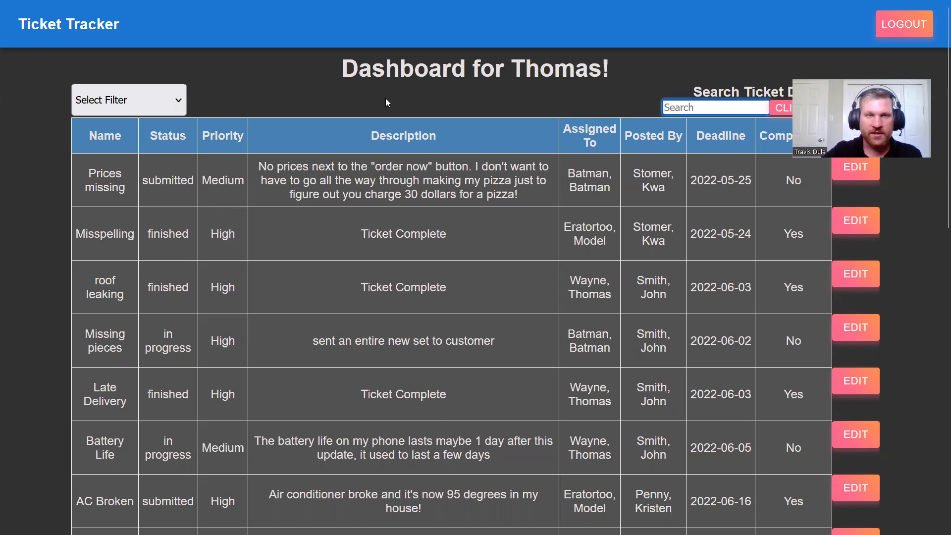
Step: Filter the table to show only tickets assigned to the moderator
left_click(180, 99)
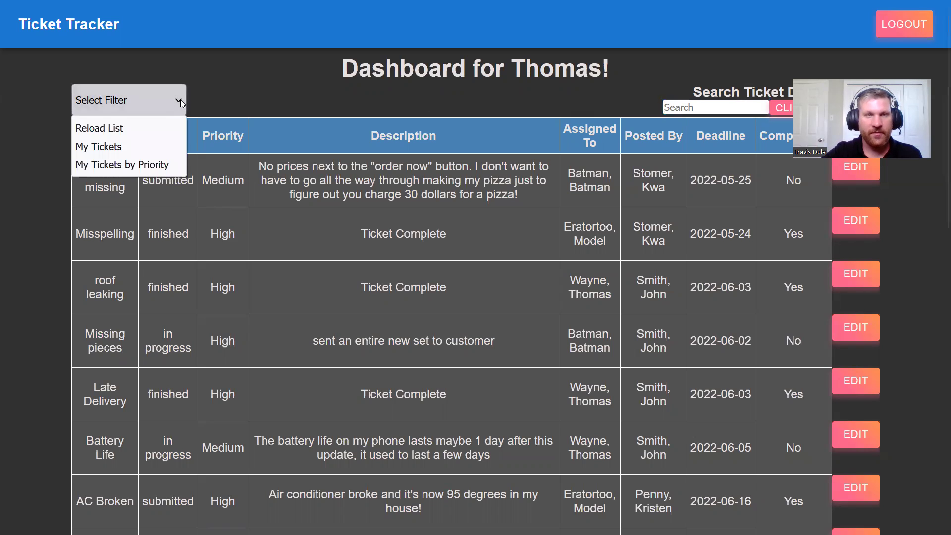
left_click(158, 147)
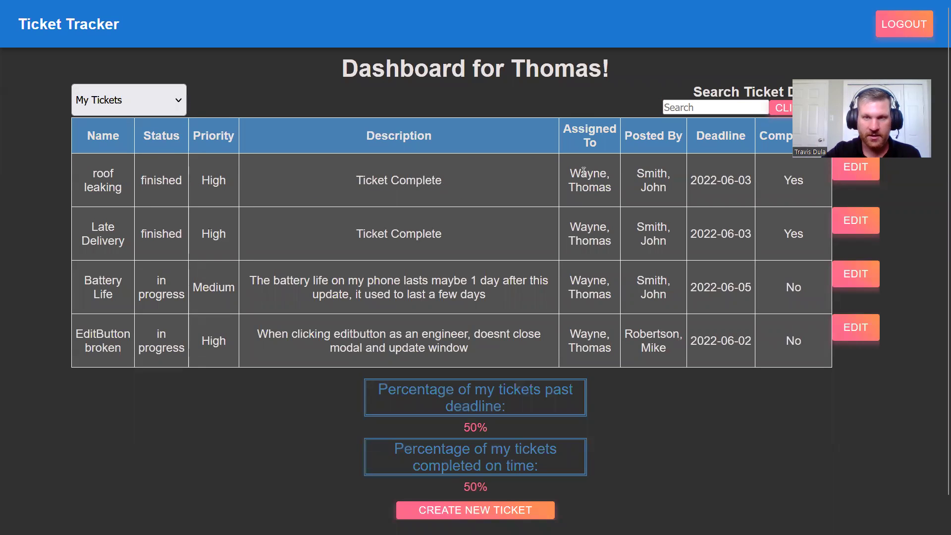
left_click_drag(585, 173, 597, 260)
left_click(597, 259)
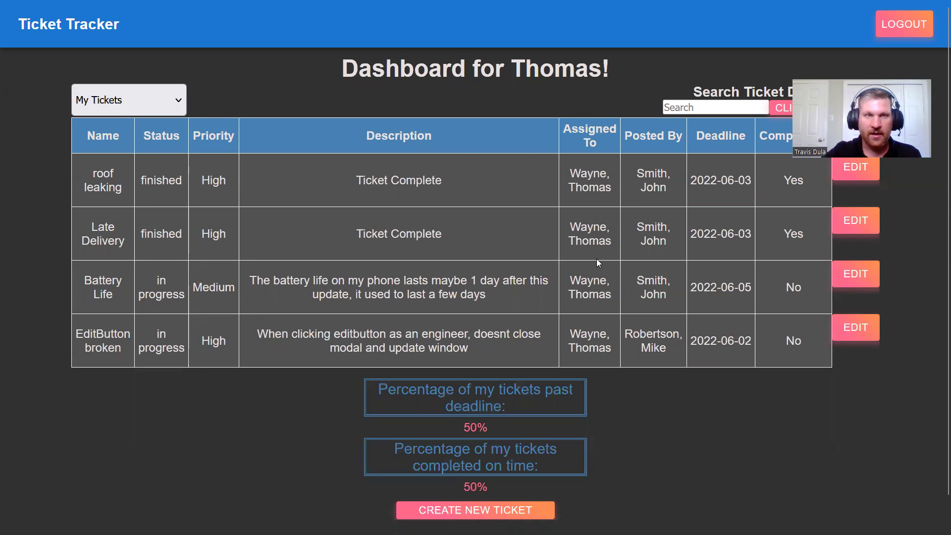
Step: Sort the moderator's tickets by priority, then reload the list to show all tickets
left_click(178, 105)
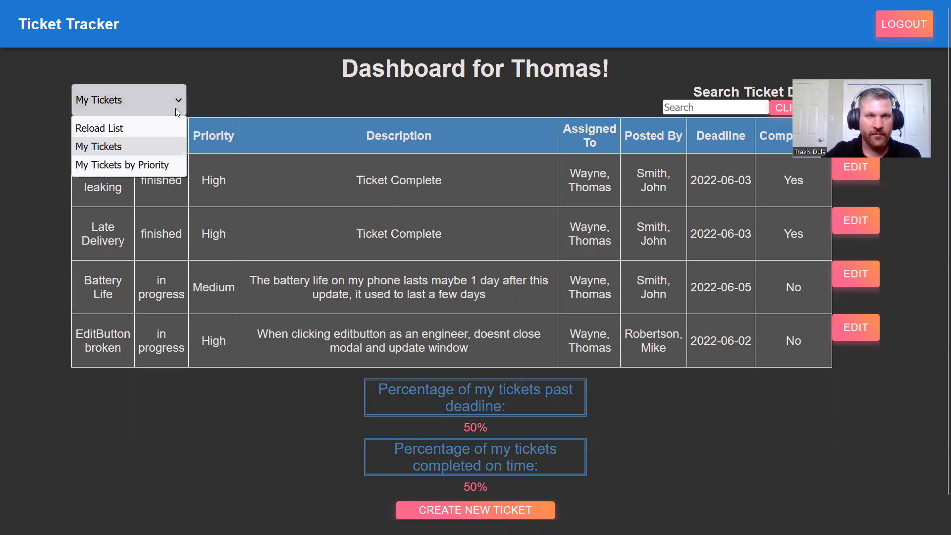
left_click(164, 165)
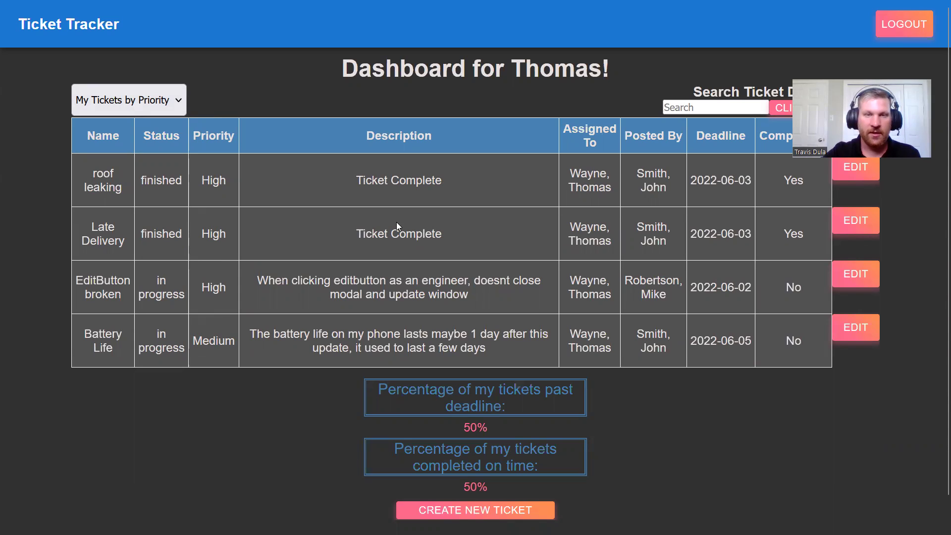
left_click_drag(293, 282, 361, 281)
left_click(447, 283)
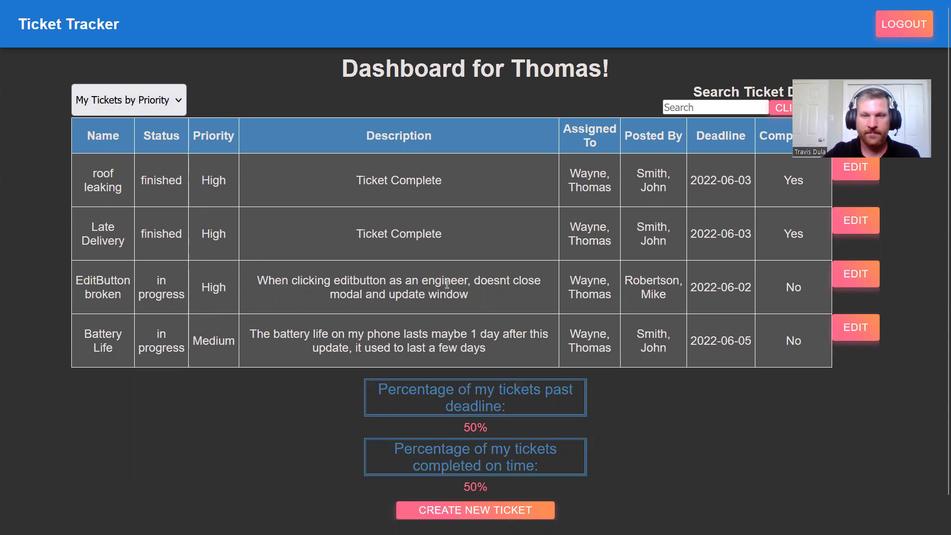
left_click(151, 97)
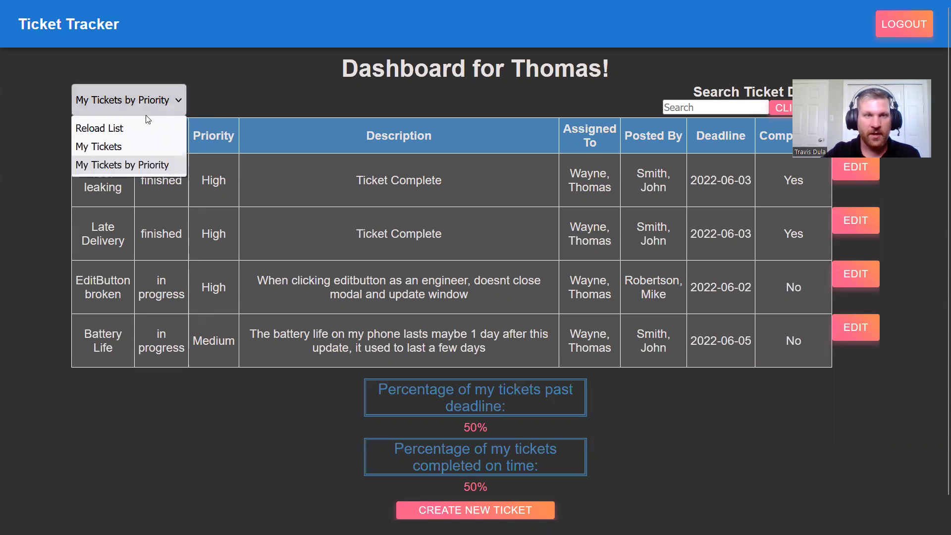
left_click(144, 124)
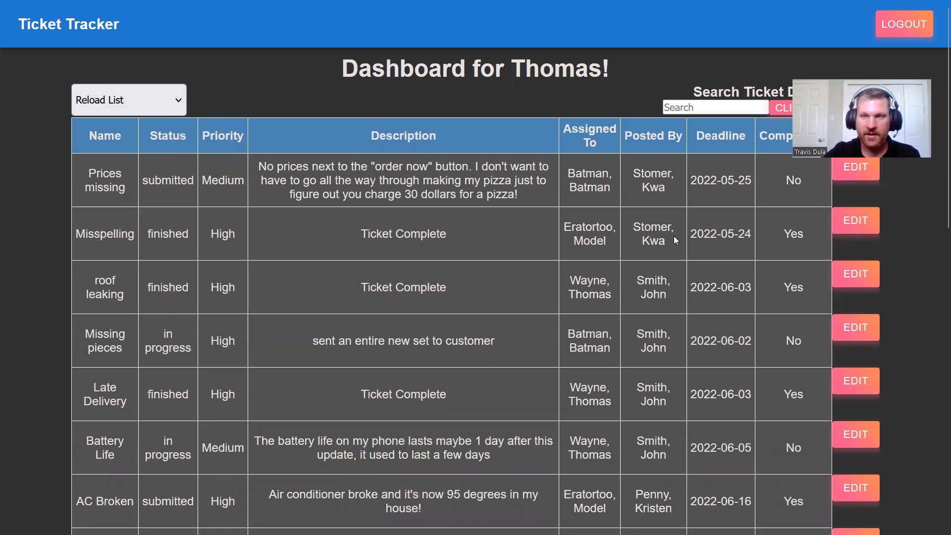
Step: Edit the test ticket, set Is the Ticket Finished to Yes, and save
scroll(674, 237, "down", 9)
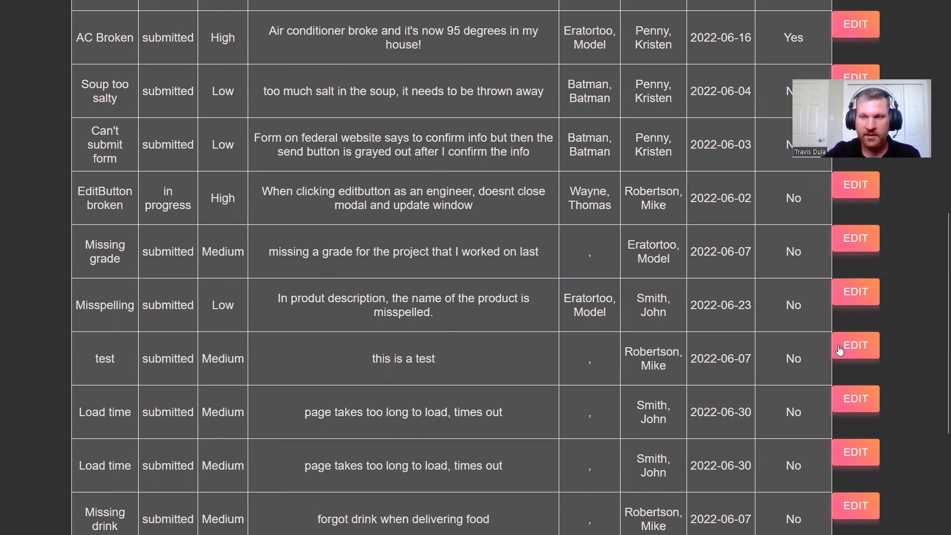
left_click(841, 351)
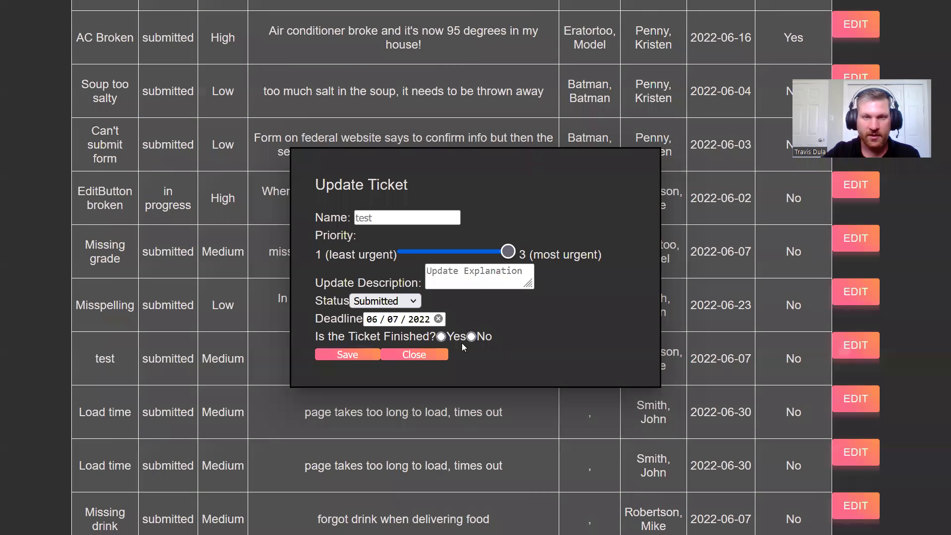
left_click(441, 337)
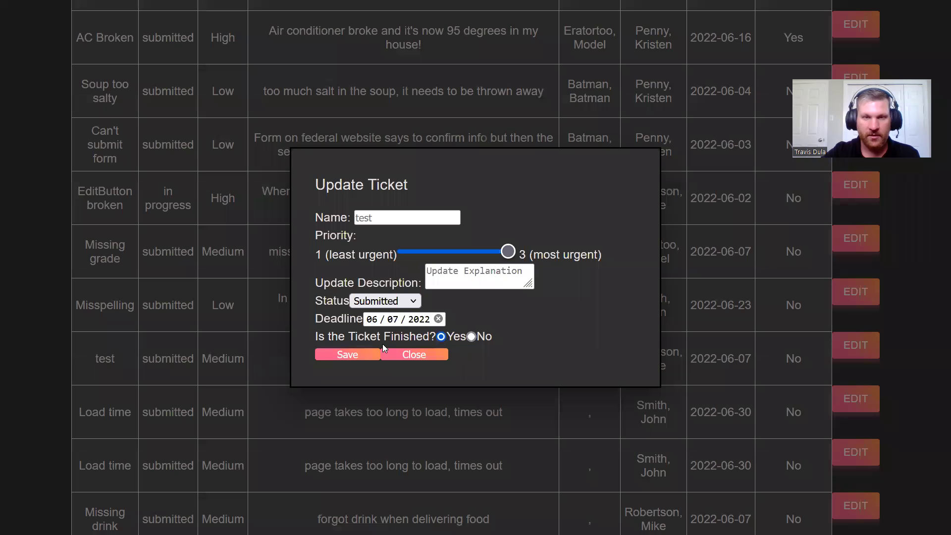
left_click(354, 354)
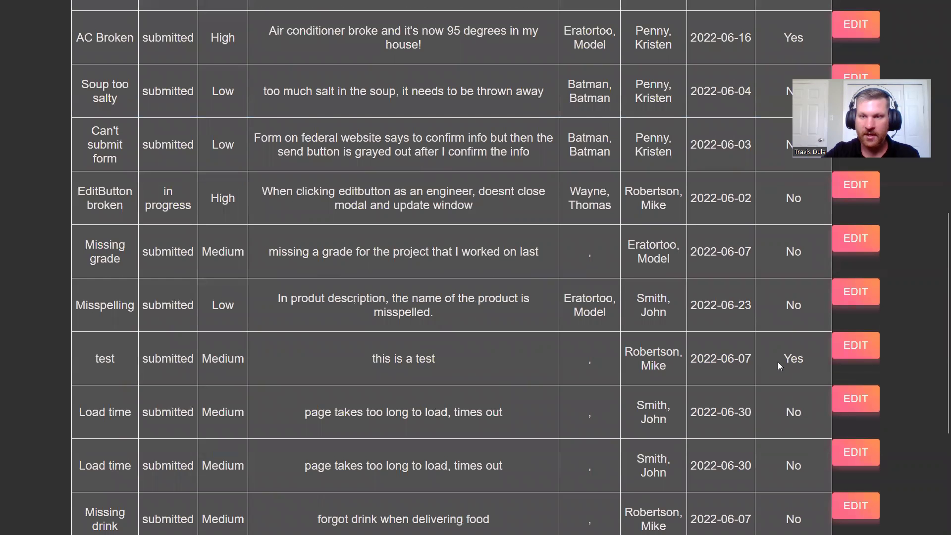
left_click_drag(782, 360, 802, 360)
left_click(802, 360)
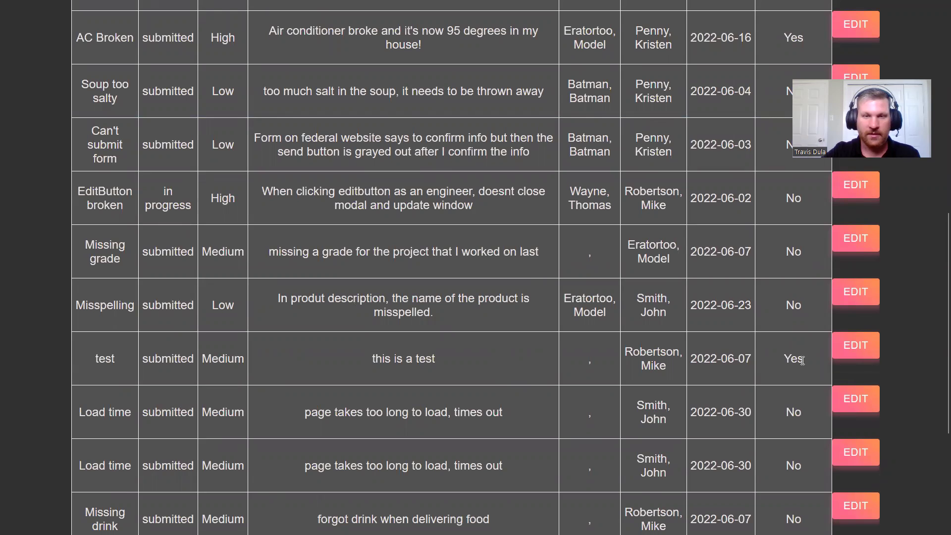
Step: Review the past-deadline and on-time completion percentages below the table
scroll(583, 315, "down", 3)
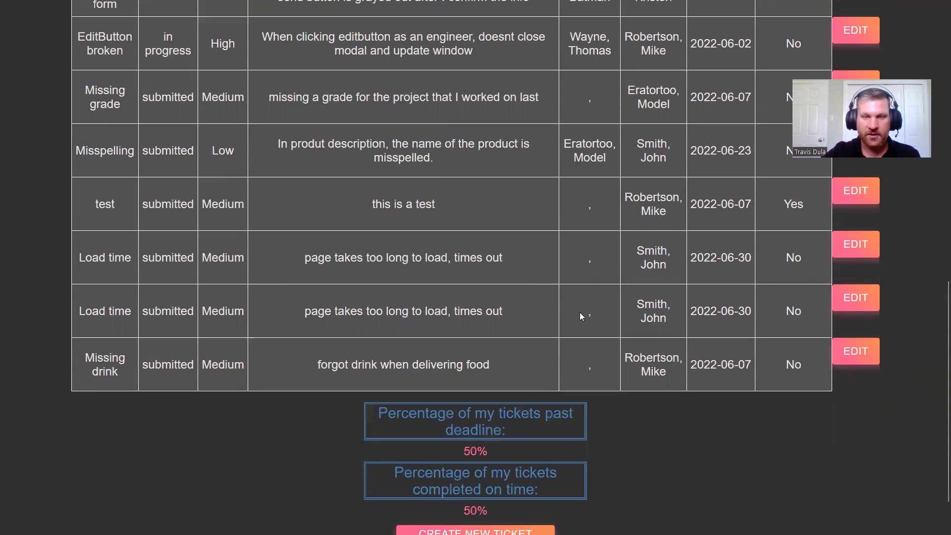
scroll(580, 316, "down", 1)
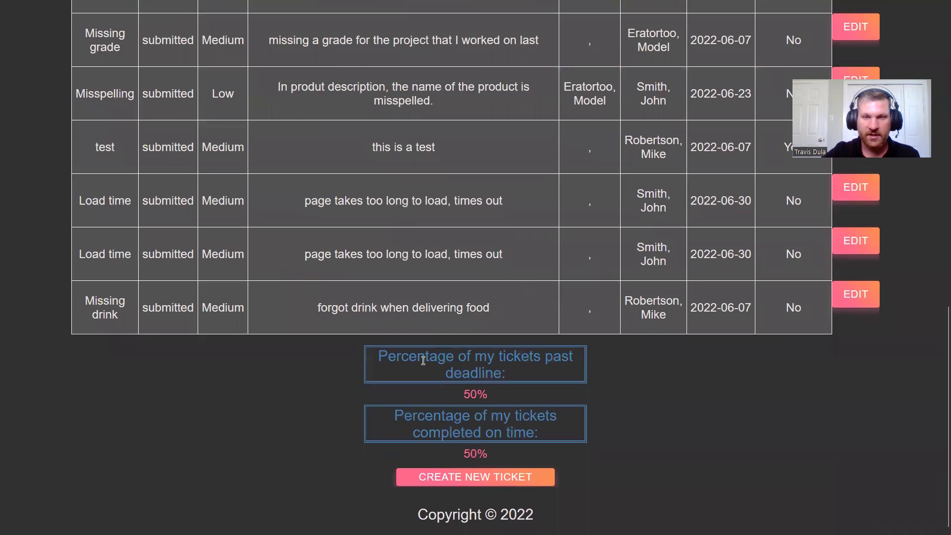
left_click_drag(424, 361, 447, 364)
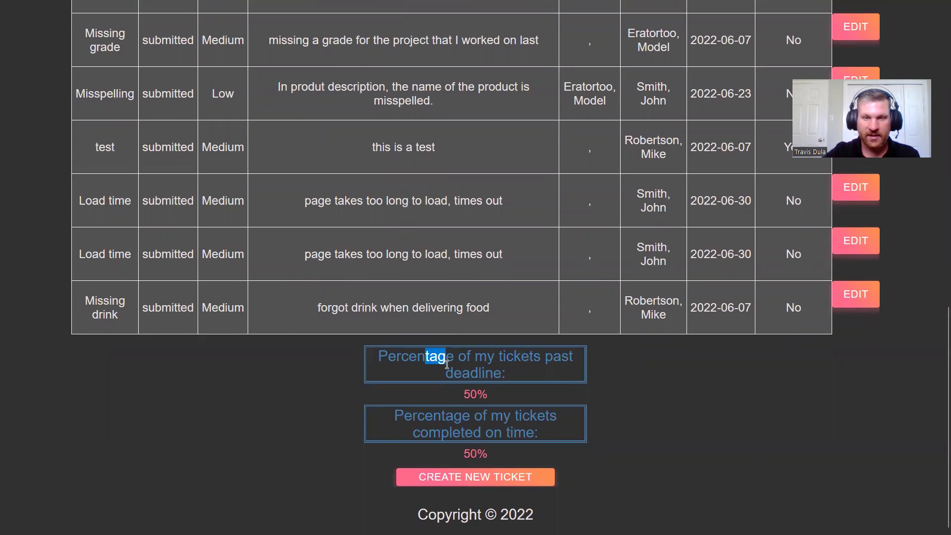
left_click_drag(440, 416, 463, 431)
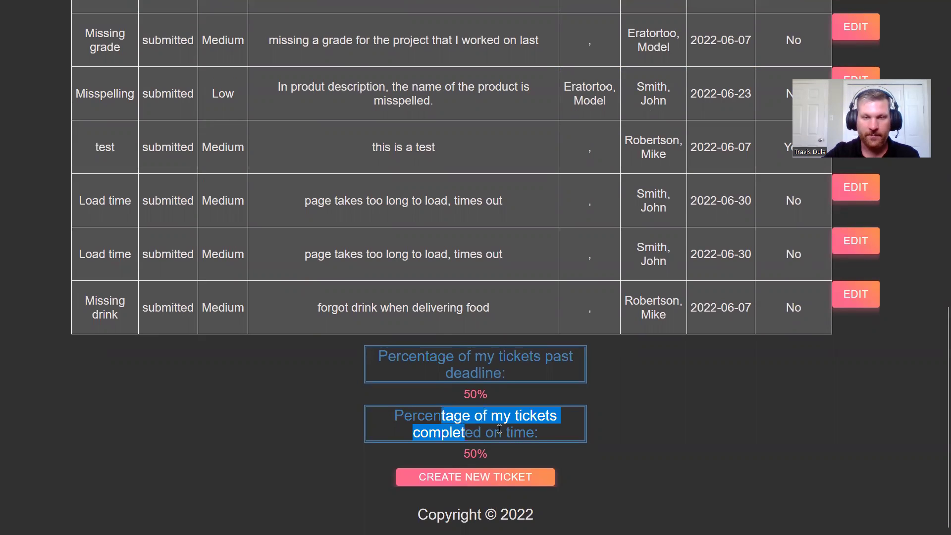
left_click(522, 403)
Step: Filter the dashboard to show only My Tickets
scroll(522, 402, "up", 9)
scroll(2, 64, "up", 4)
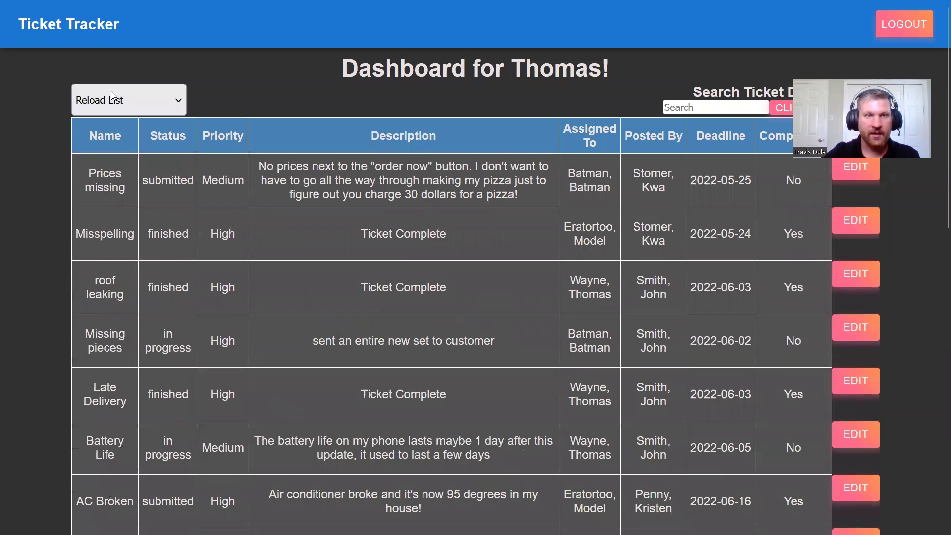
left_click(111, 92)
left_click(99, 145)
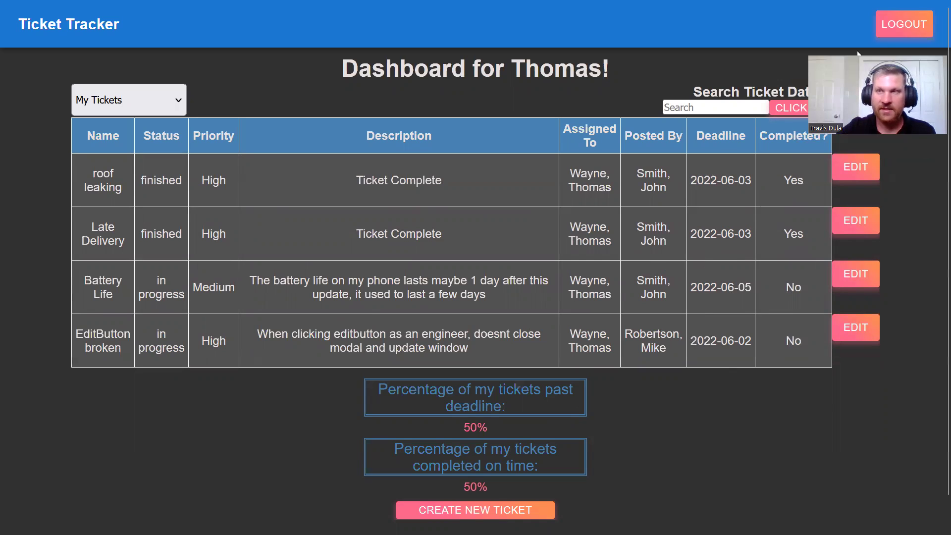
Step: Log out and sign back in with the suggested moderator username and its password
left_click(897, 30)
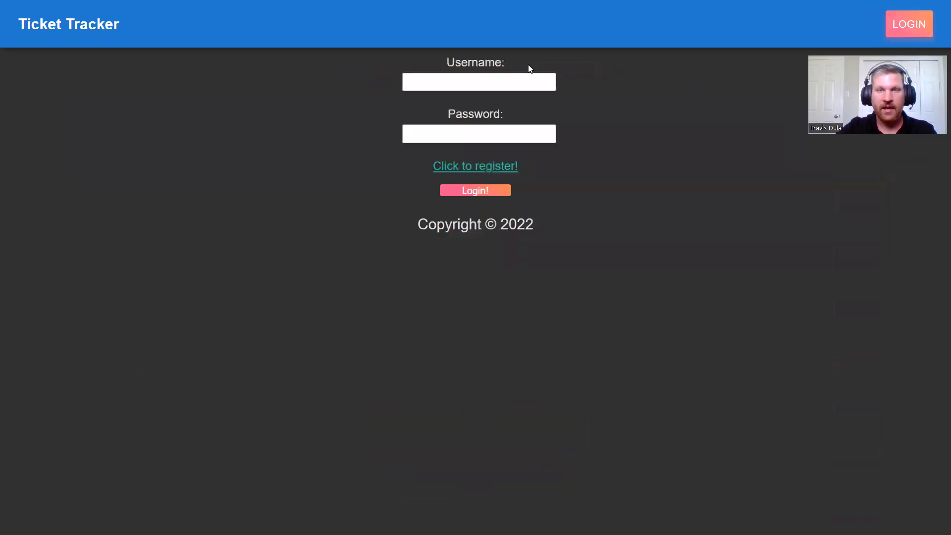
left_click(506, 89)
type("ME")
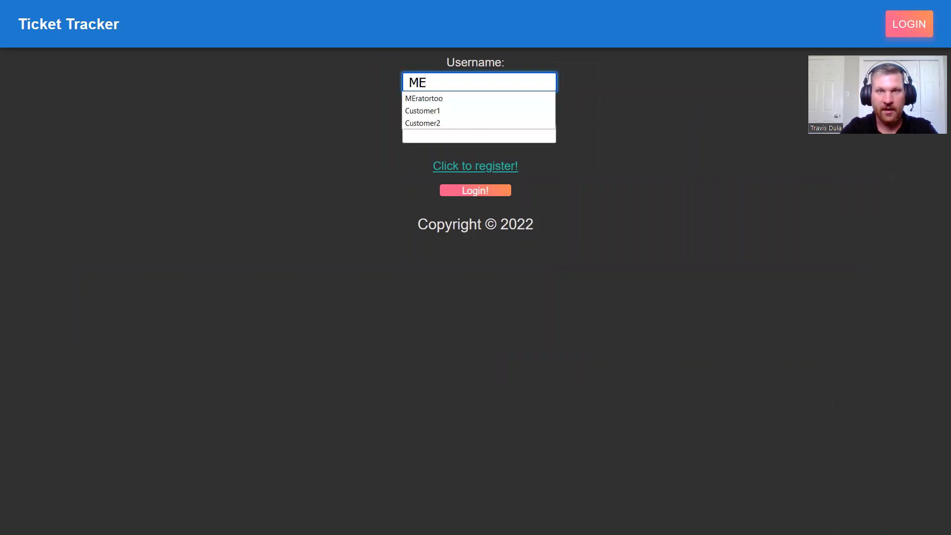
key("Down")
key("Tab")
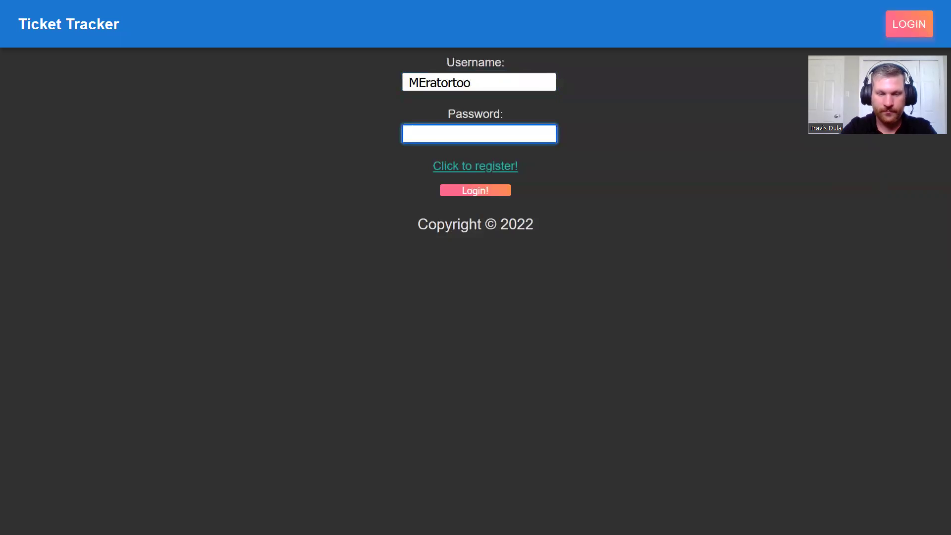
type("passwor")
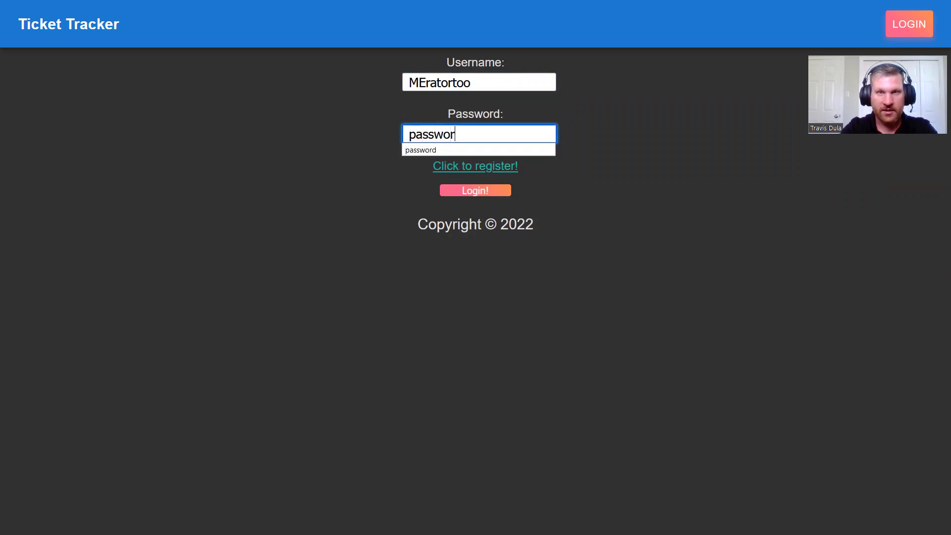
type("d")
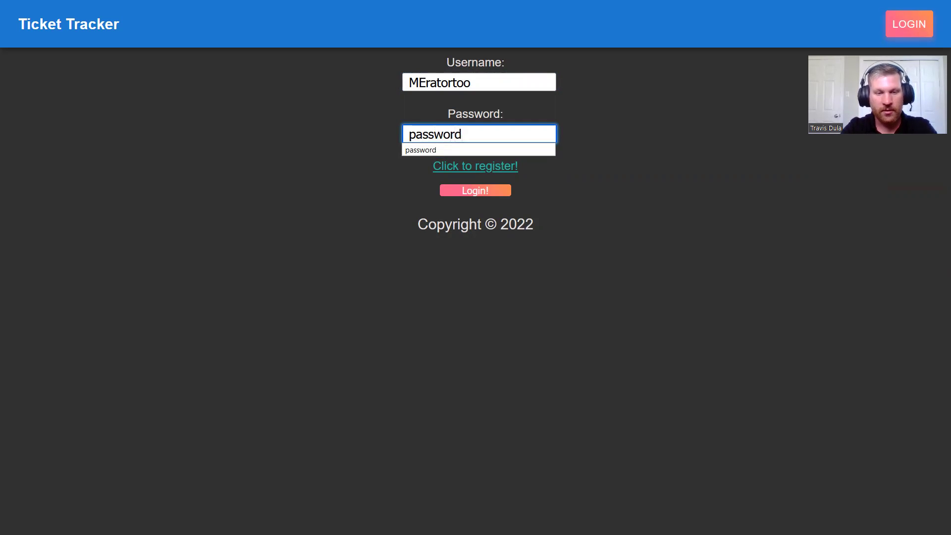
type("1@")
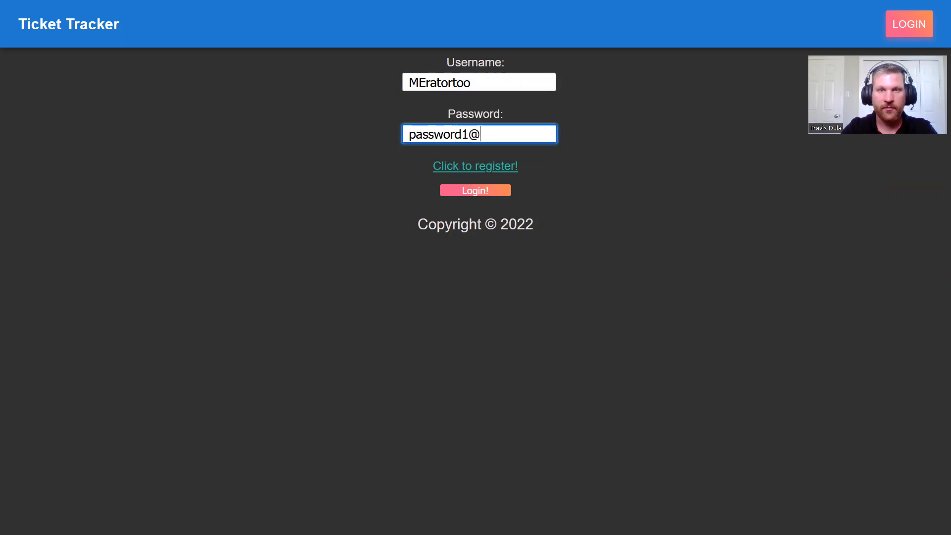
key("Return")
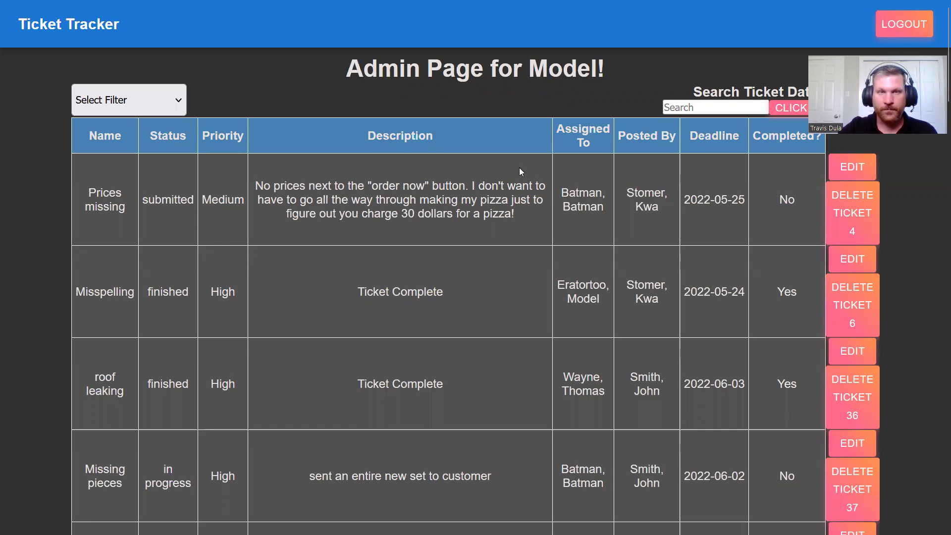
left_click(688, 105)
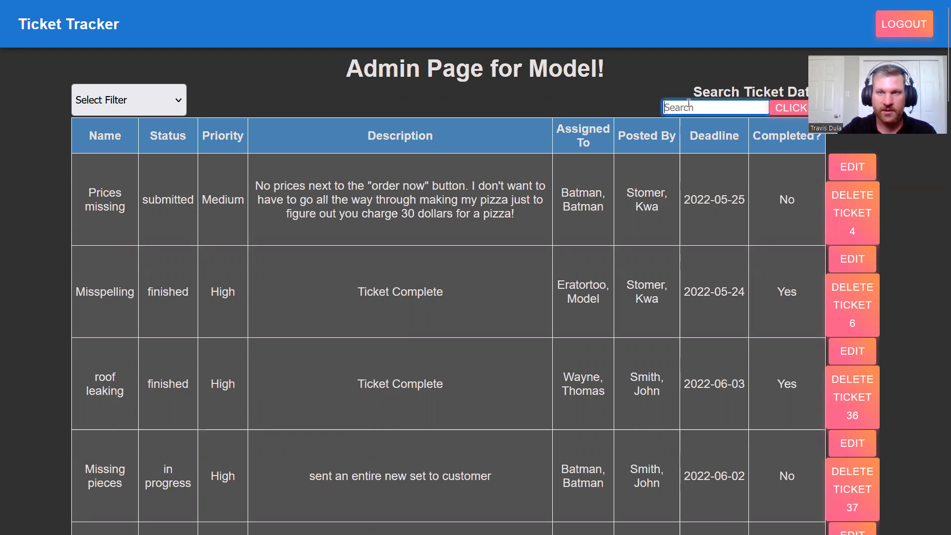
left_click(177, 102)
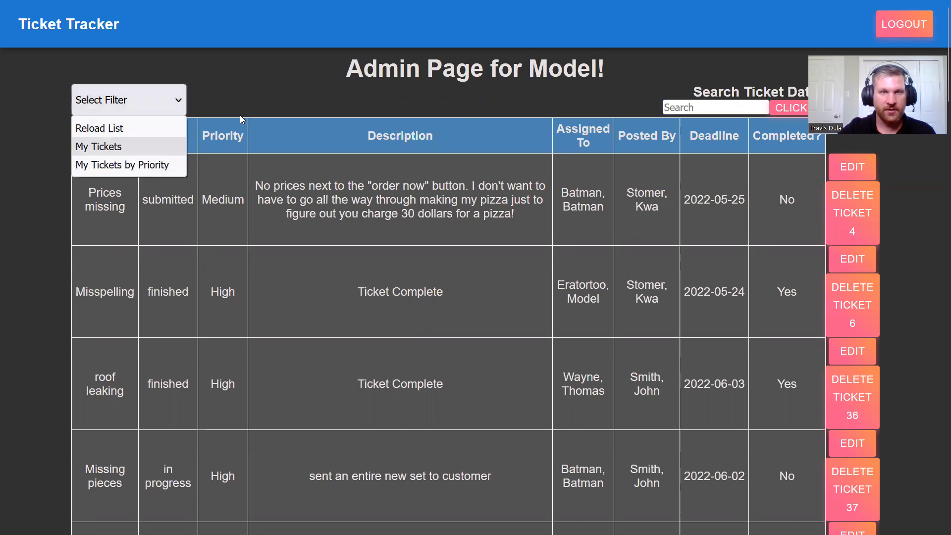
left_click(250, 94)
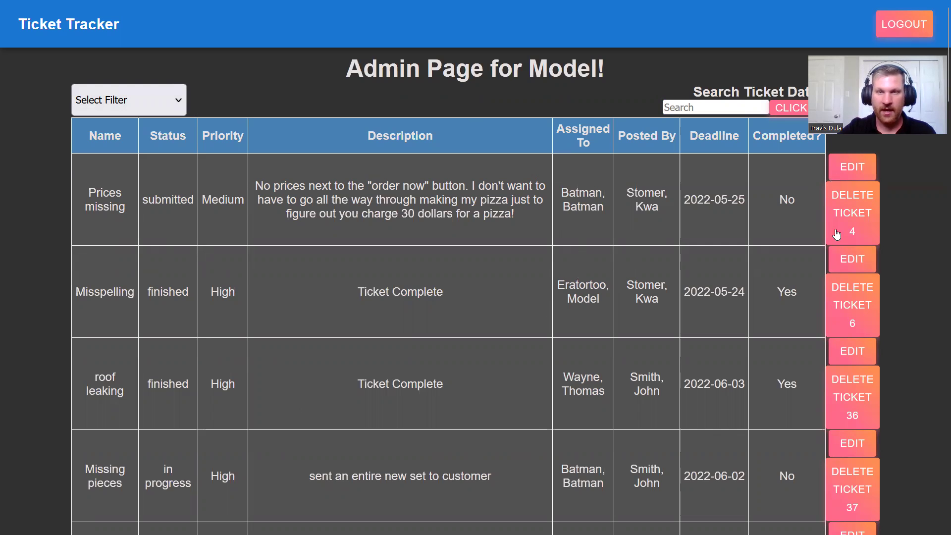
scroll(486, 271, "down", 10)
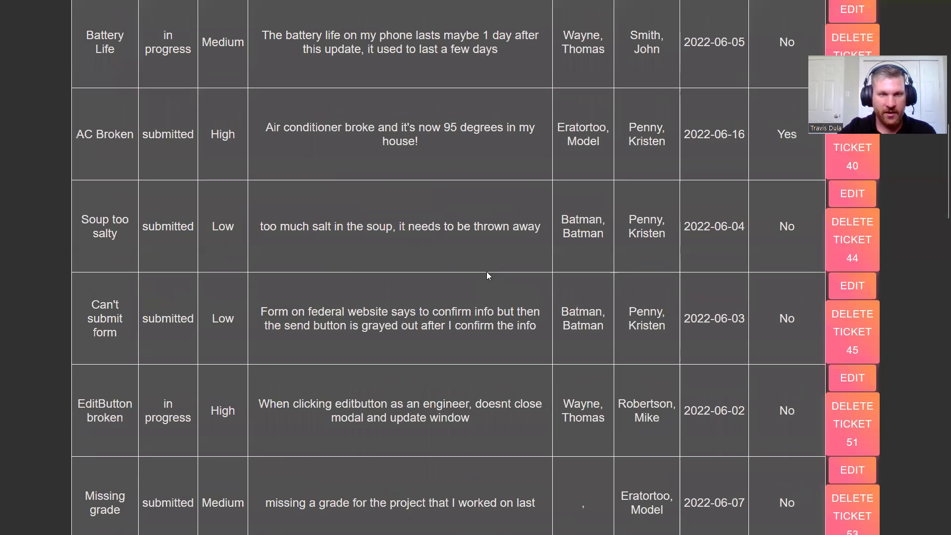
scroll(486, 271, "down", 10)
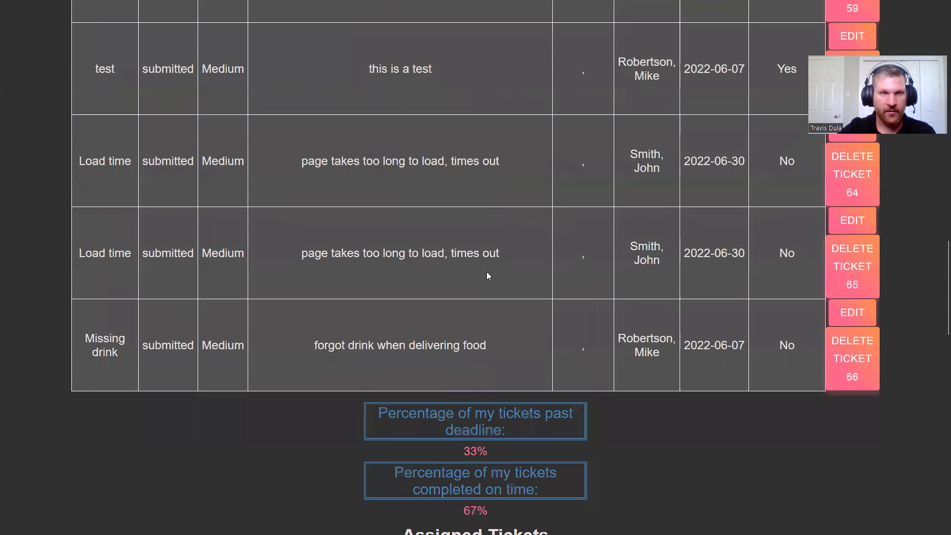
scroll(486, 272, "up", 2)
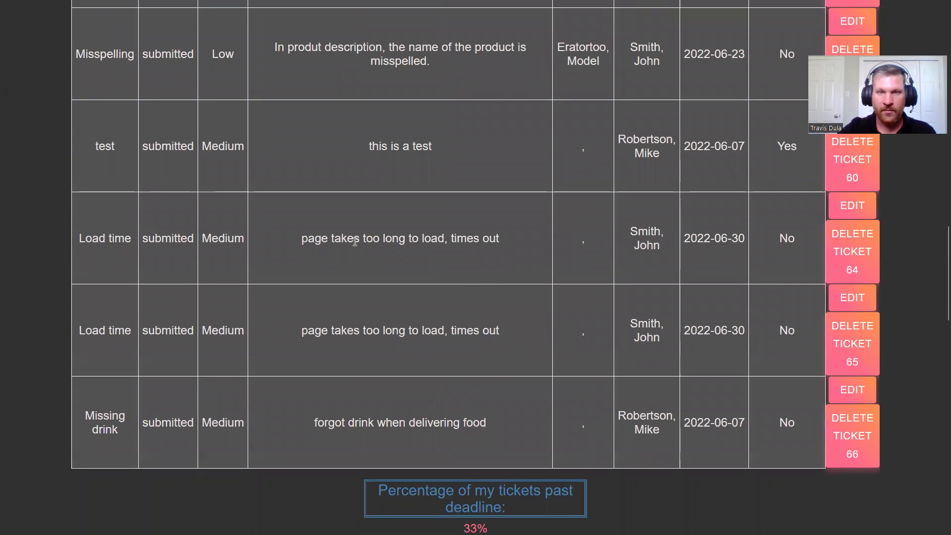
left_click_drag(354, 241, 664, 242)
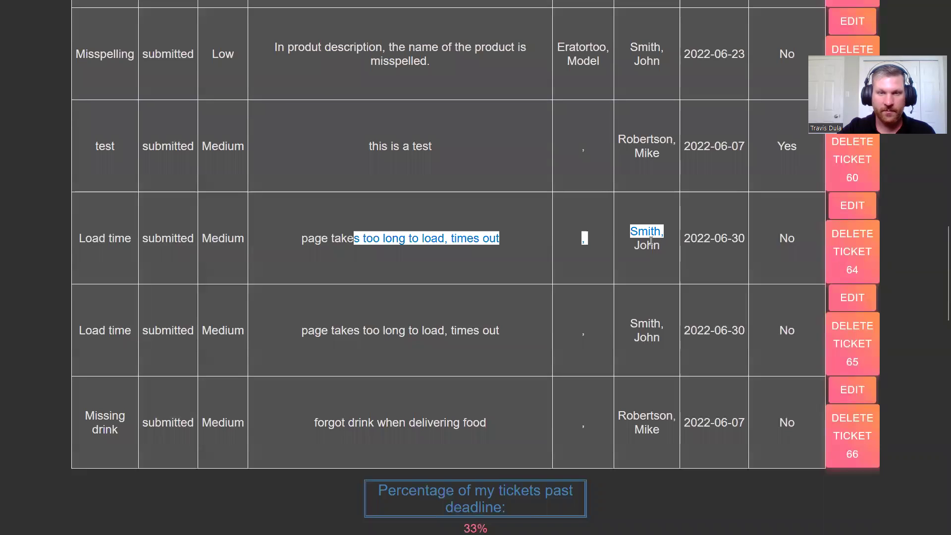
left_click(355, 314)
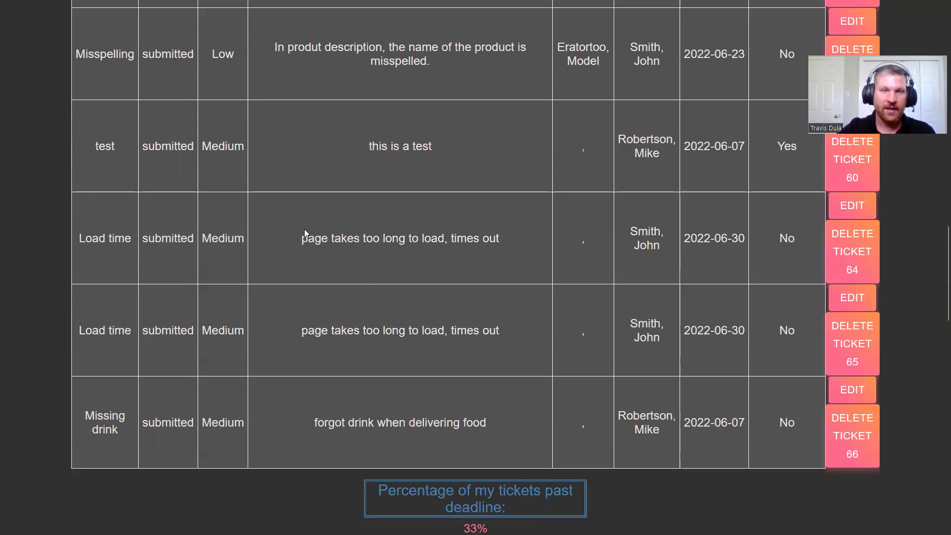
left_click_drag(299, 238, 438, 240)
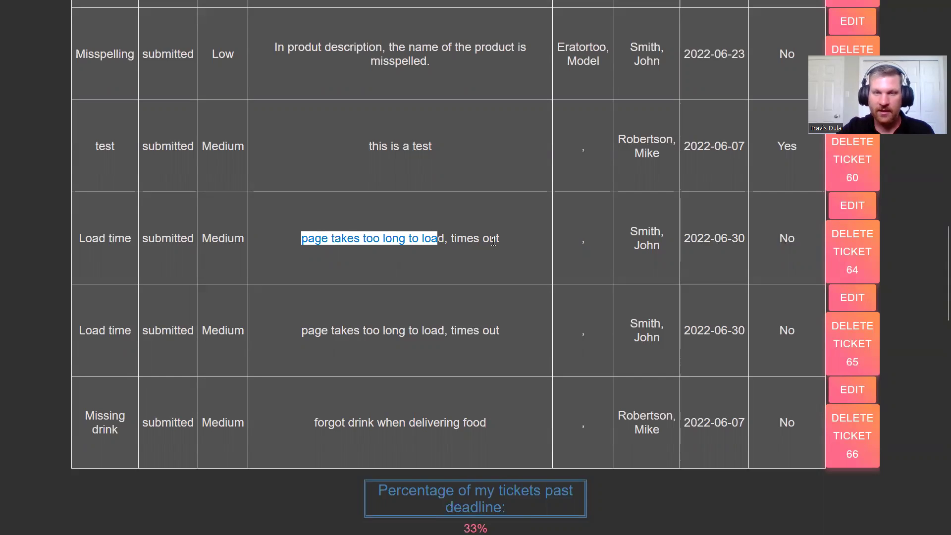
left_click(495, 241)
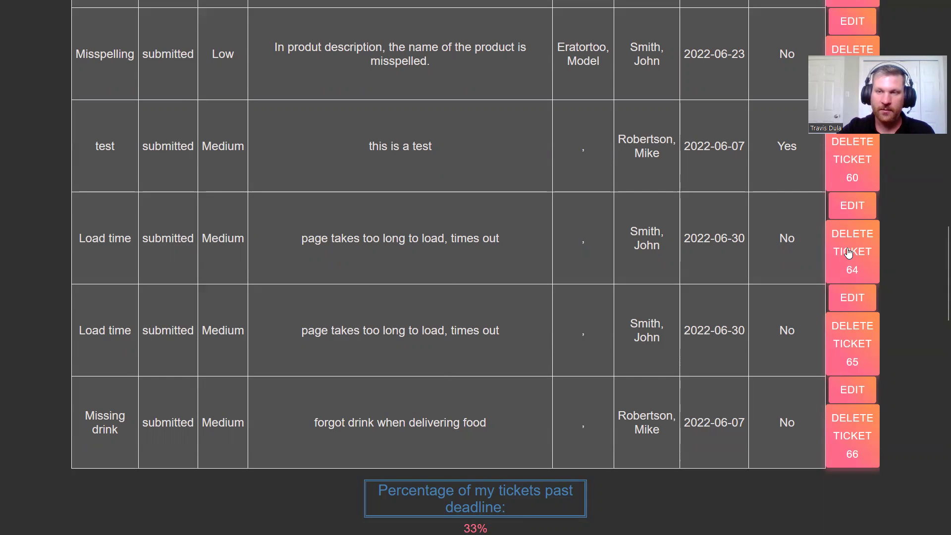
Step: Delete the first Load time row, ticket 64, and confirm so only ticket 65 remains
left_click(848, 253)
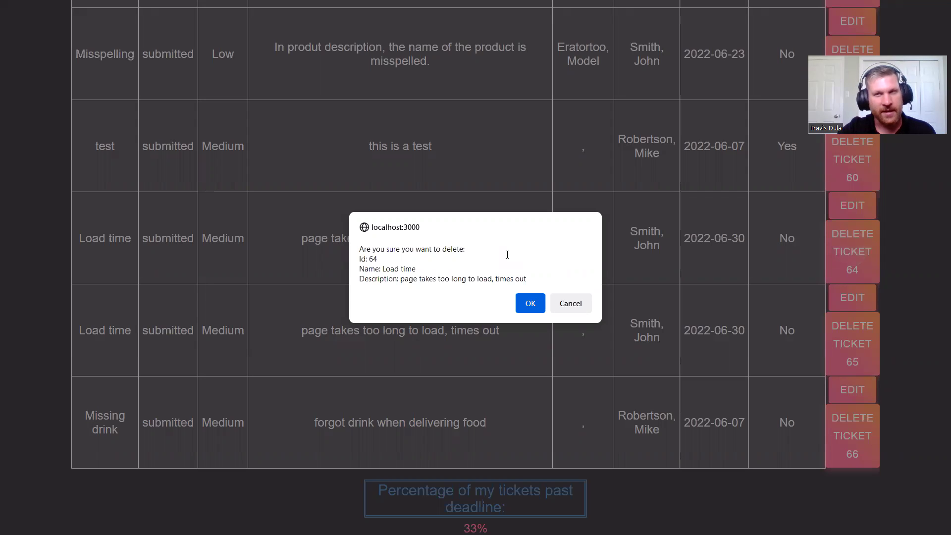
left_click(529, 304)
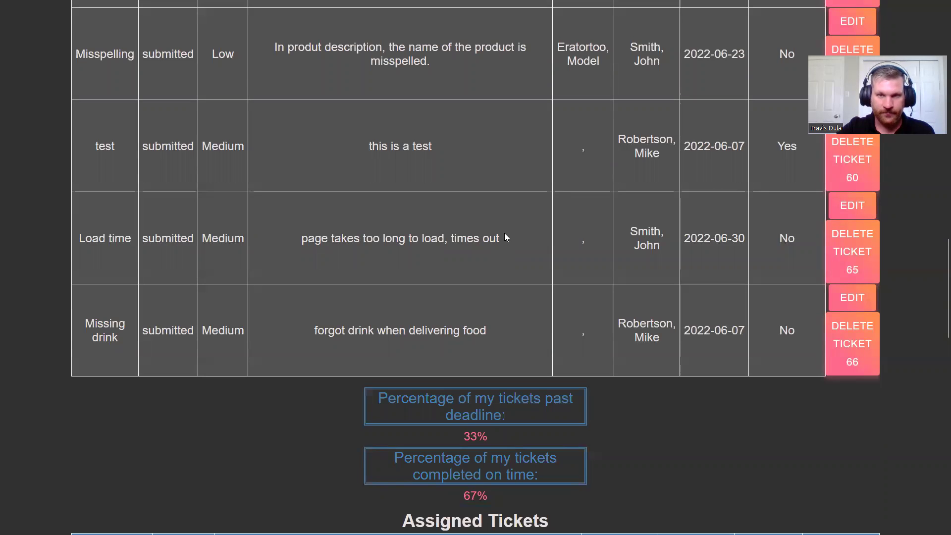
Step: Review the Assigned Tickets (33% past deadline, 67% on time) down to Unassigned Tickets
scroll(505, 235, "down", 3)
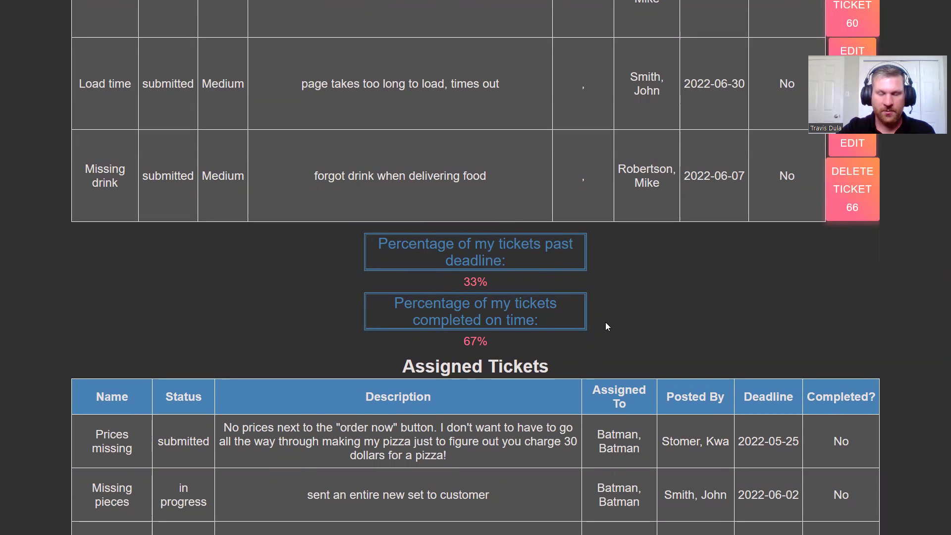
scroll(606, 323, "down", 2)
scroll(605, 322, "down", 1)
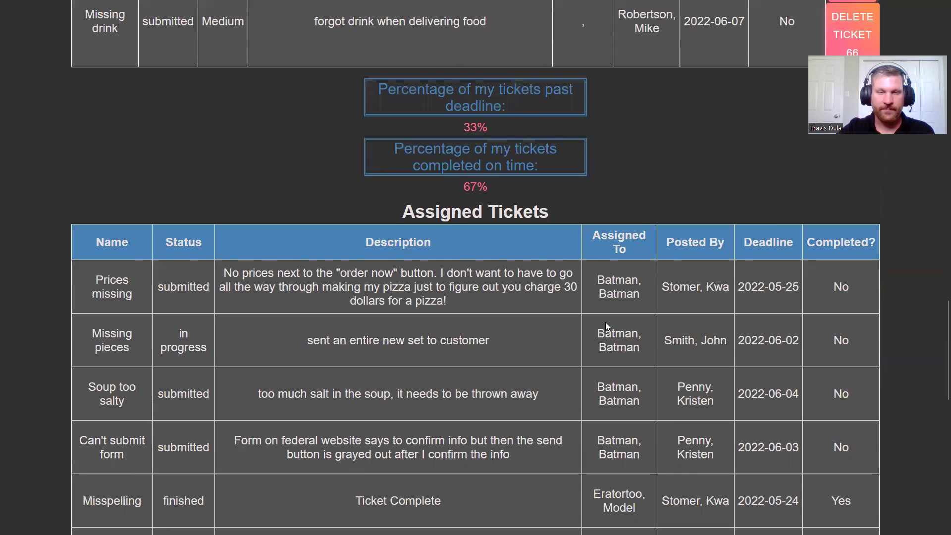
scroll(605, 322, "down", 2)
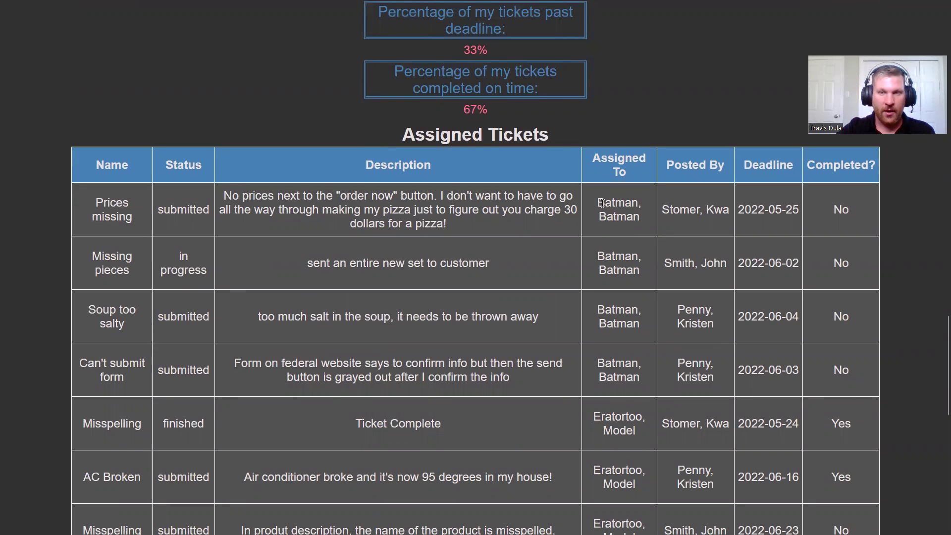
left_click_drag(601, 202, 609, 248)
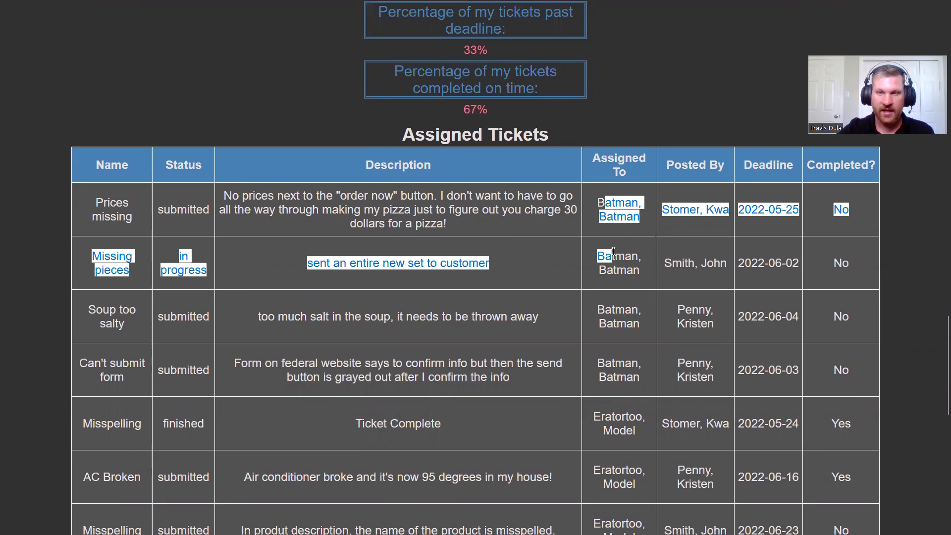
left_click(614, 251)
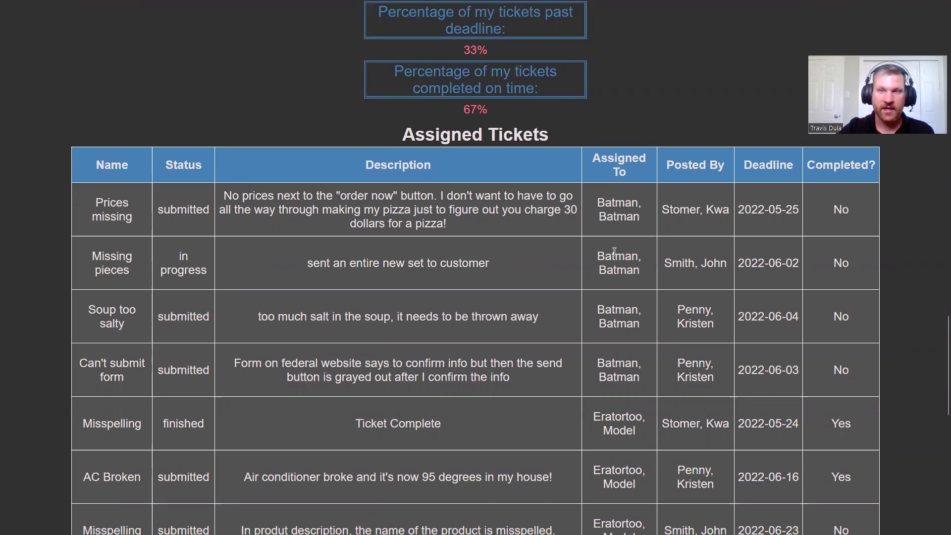
scroll(614, 251, "down", 2)
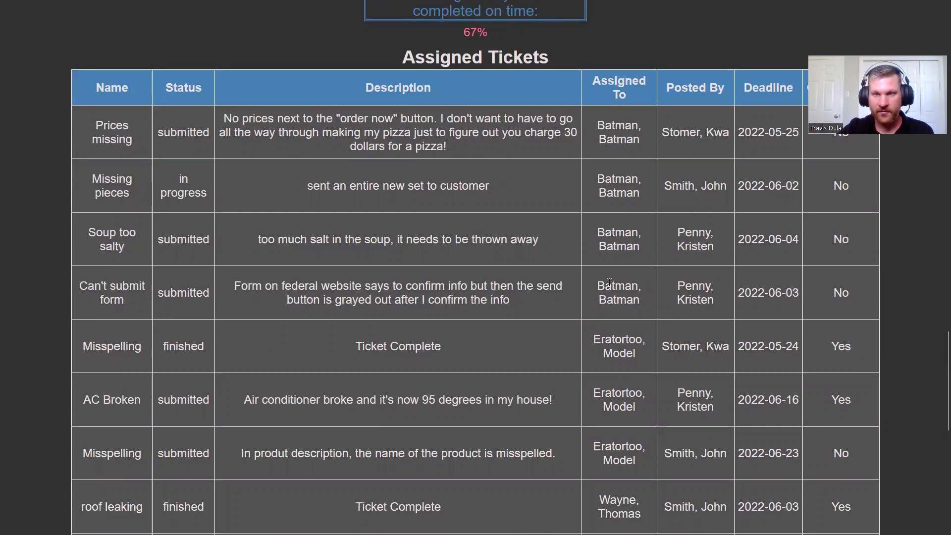
scroll(609, 299, "down", 2)
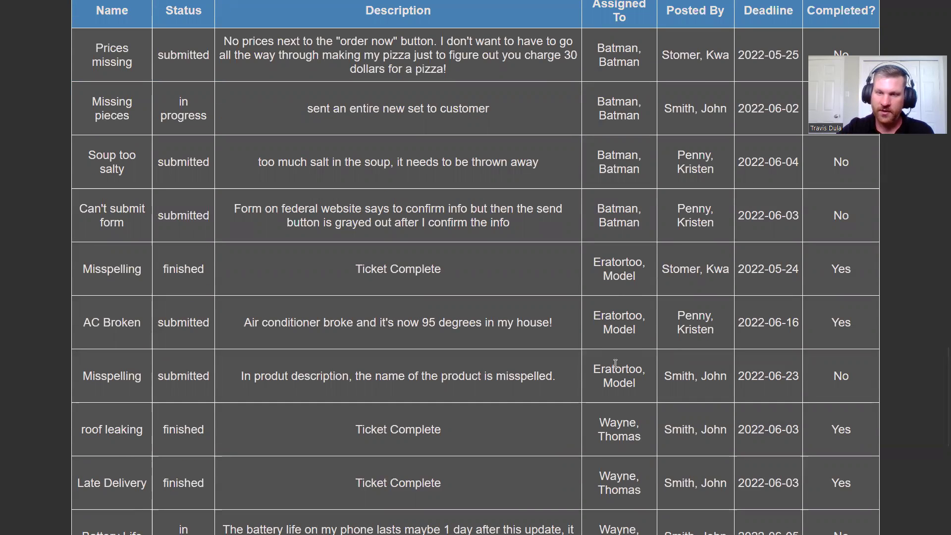
scroll(615, 362, "down", 4)
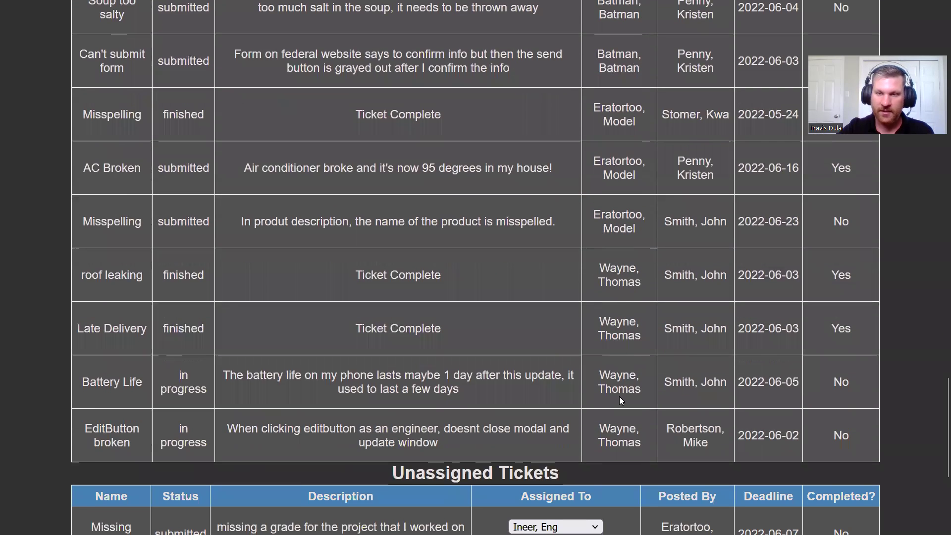
Step: Choose the moderator in the Load time row's Assigned To dropdown and submit the assignment
scroll(621, 377, "down", 4)
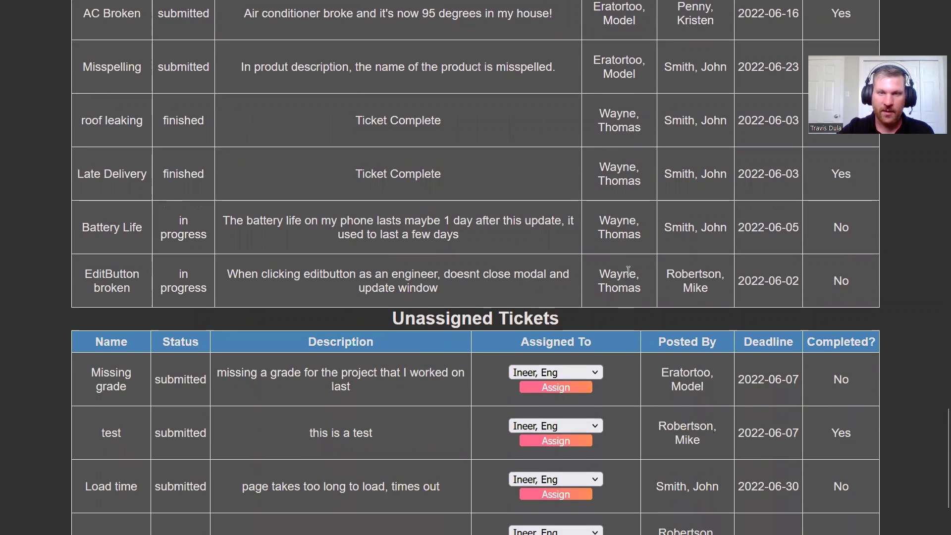
scroll(631, 259, "down", 2)
scroll(638, 258, "down", 1)
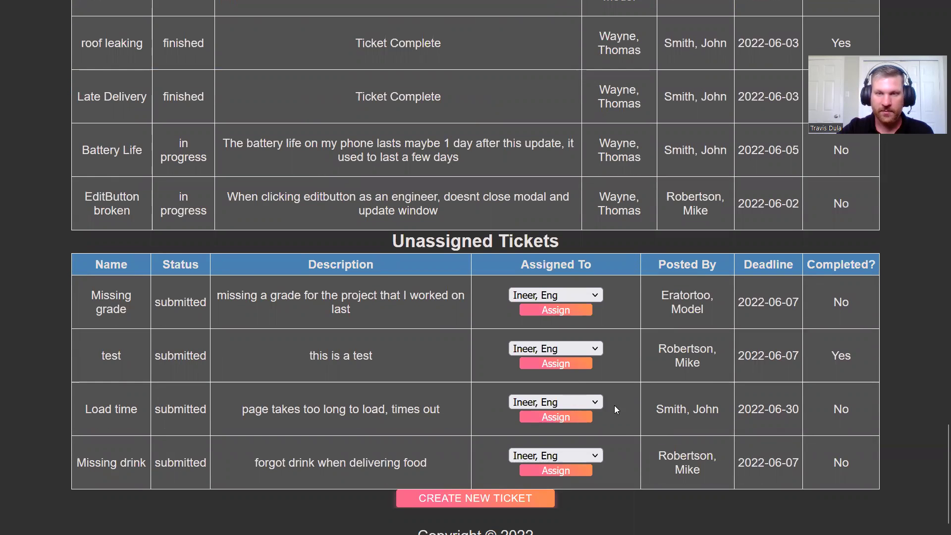
left_click(596, 402)
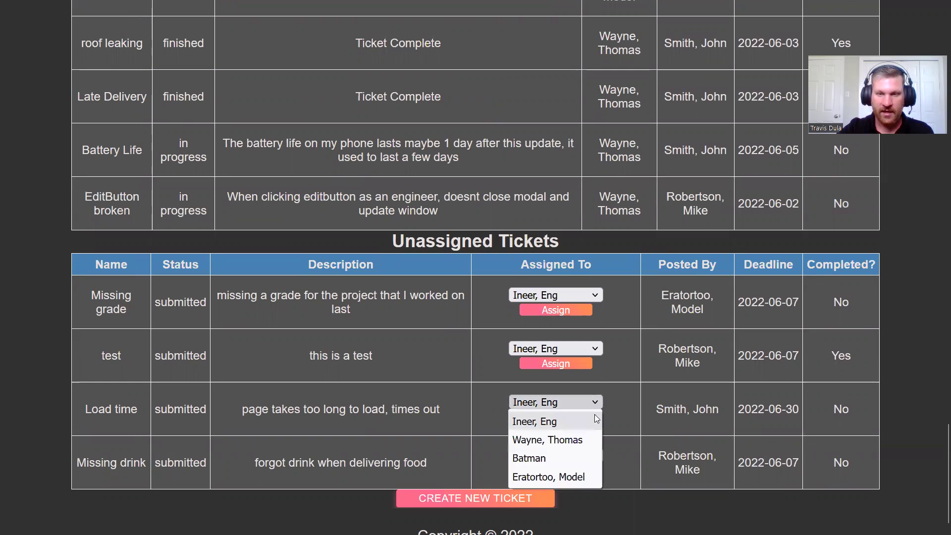
left_click(572, 476)
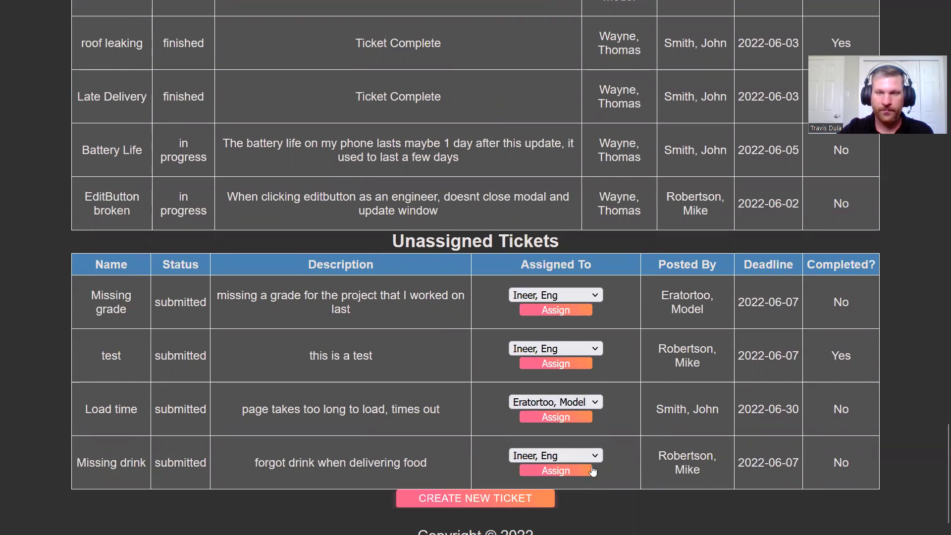
left_click(571, 419)
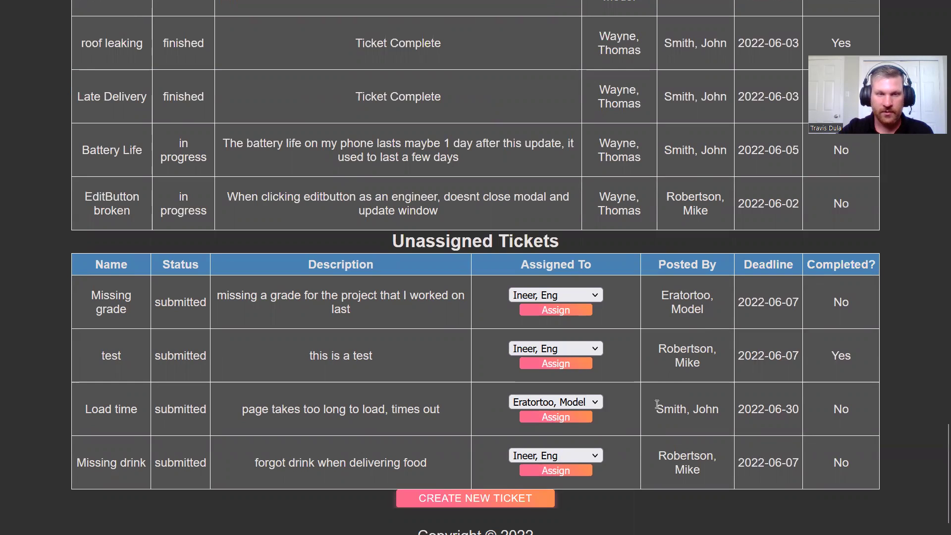
left_click(567, 419)
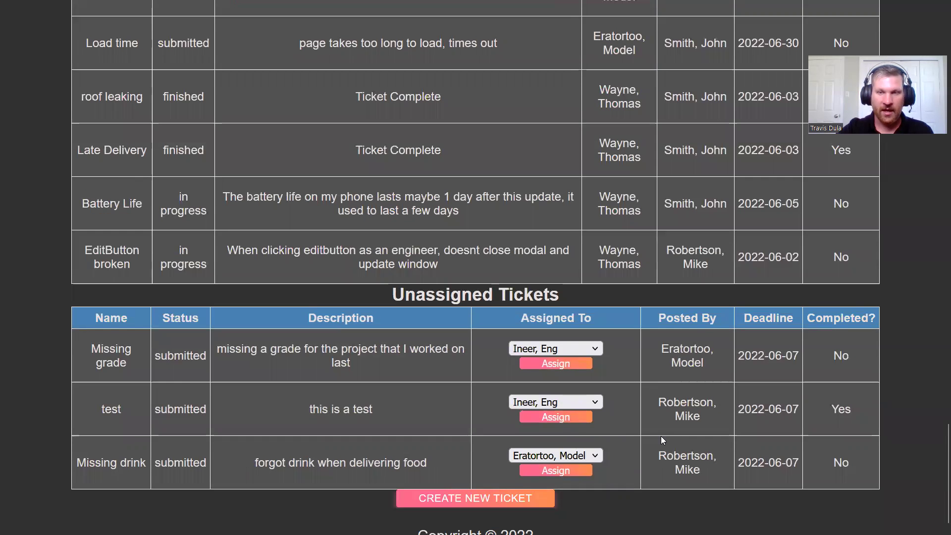
Step: Check Load time in the moderator's Assigned Tickets rows, then return to the admin table's top
scroll(657, 377, "up", 6)
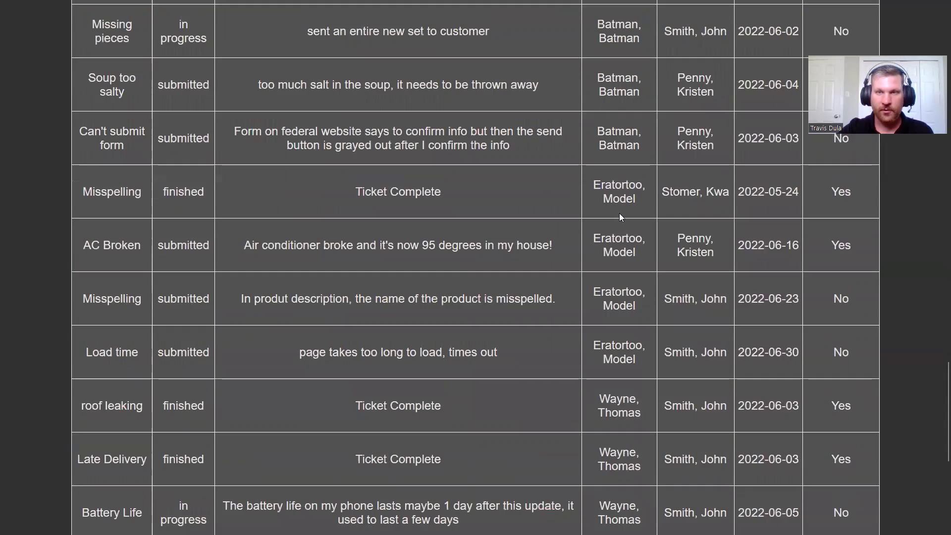
left_click_drag(612, 184, 621, 295)
left_click_drag(384, 352, 489, 356)
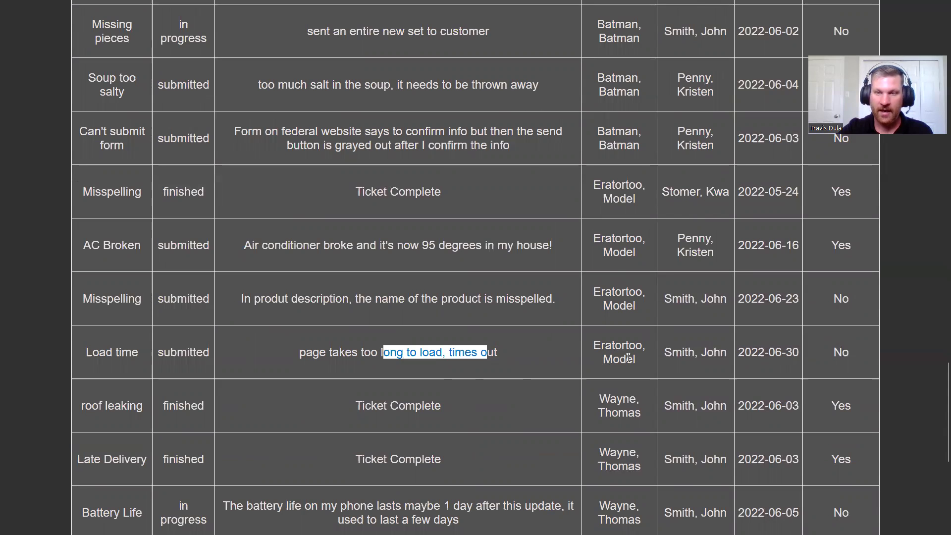
scroll(628, 357, "down", 7)
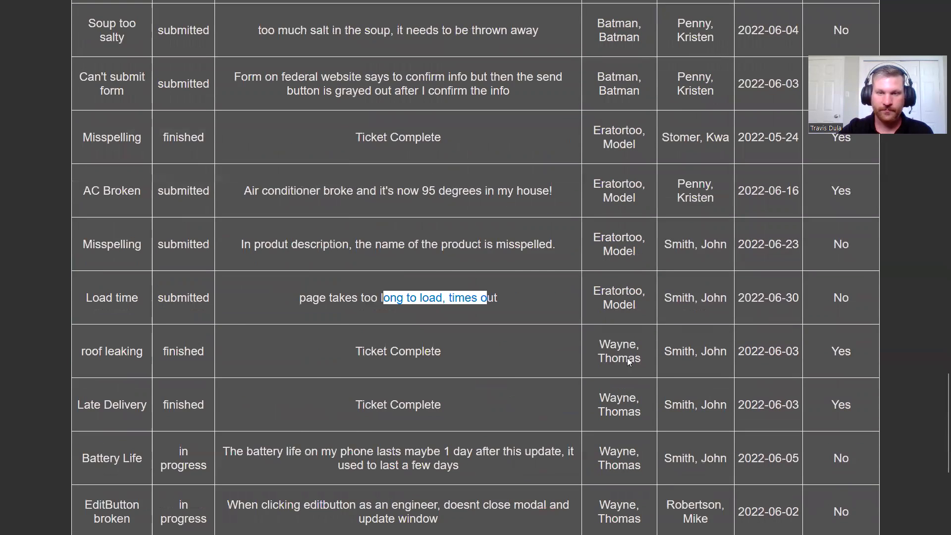
scroll(627, 358, "up", 3)
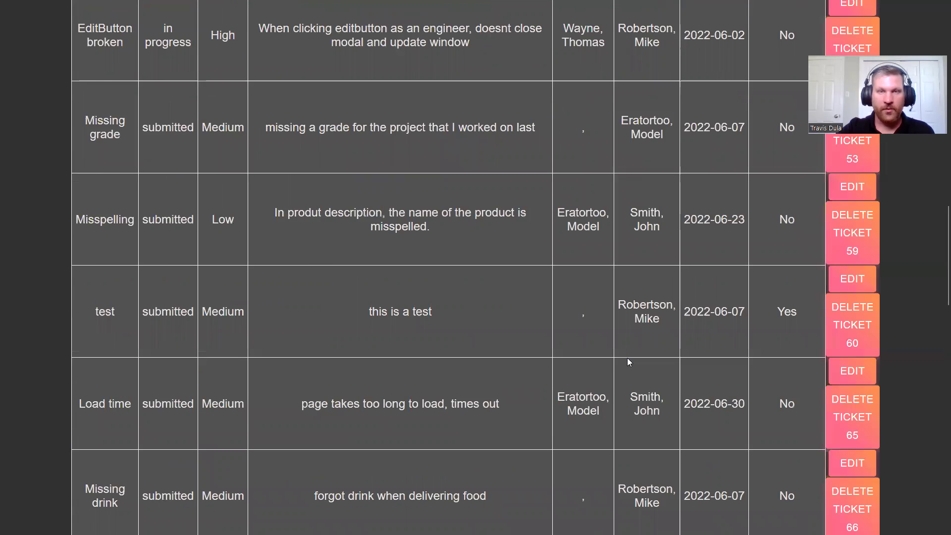
scroll(627, 357, "up", 15)
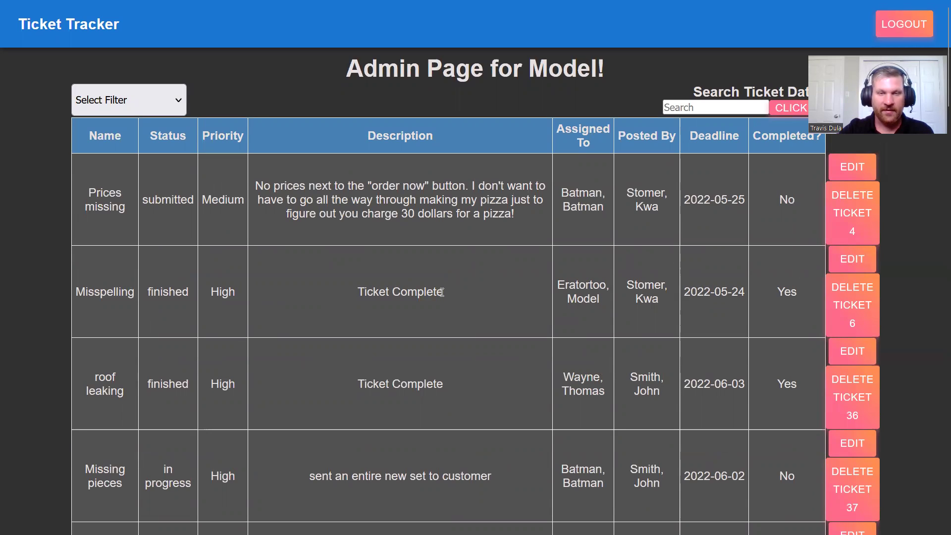
left_click_drag(441, 292, 377, 292)
left_click(377, 293)
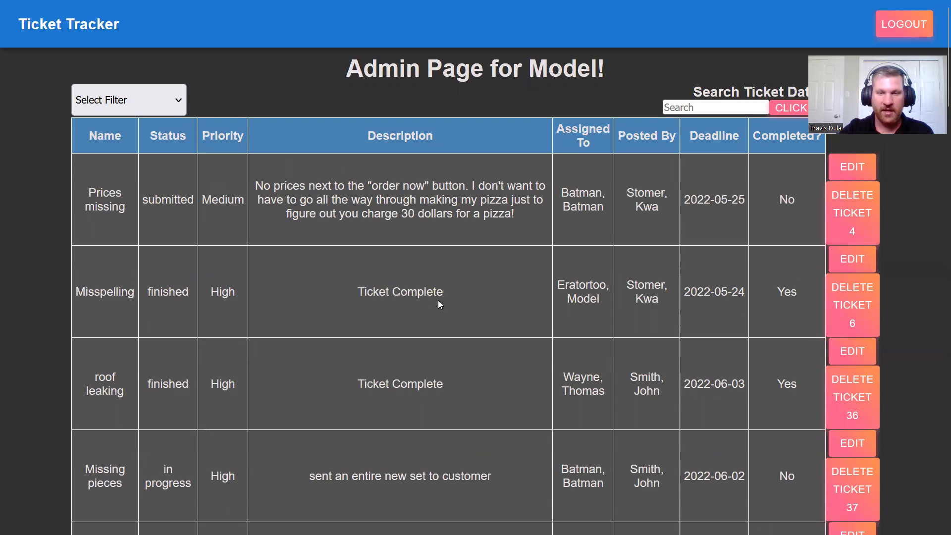